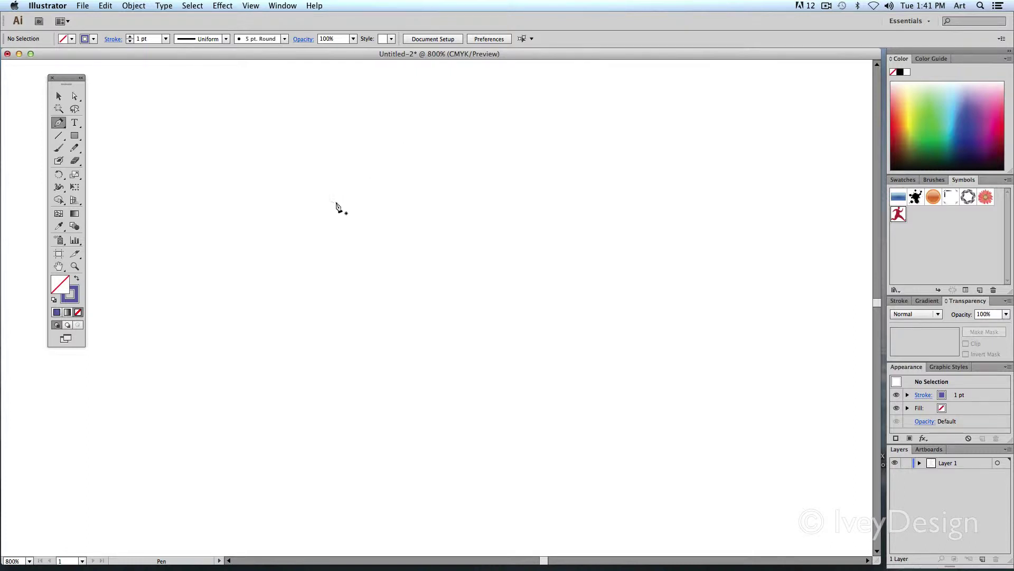
Draw a two-anchor blue curve rising from the lower left into a rounded top, undoing the extra right-hand segment.
left_click(214, 263)
left_click_drag(295, 155, 387, 154)
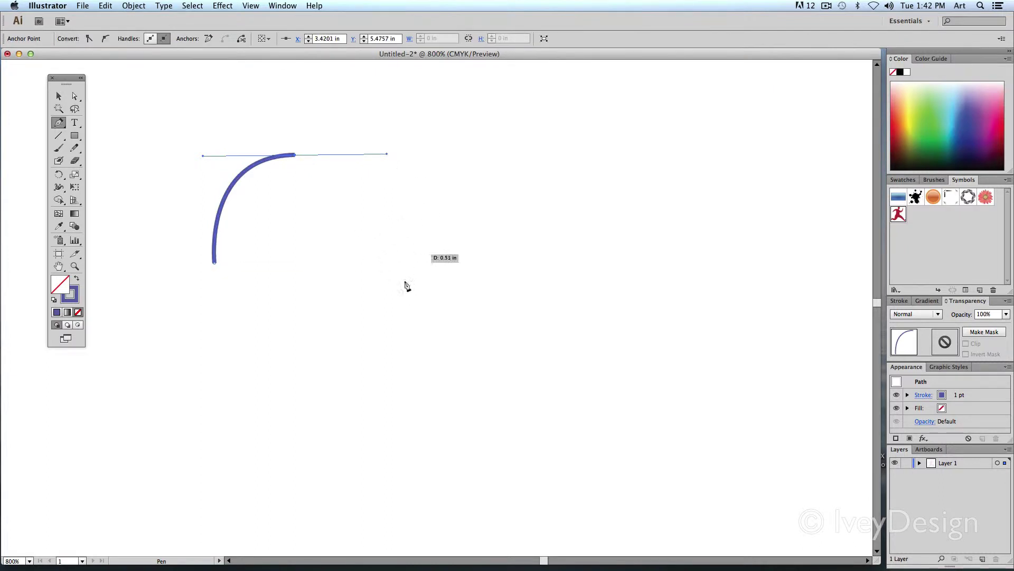
left_click(381, 255)
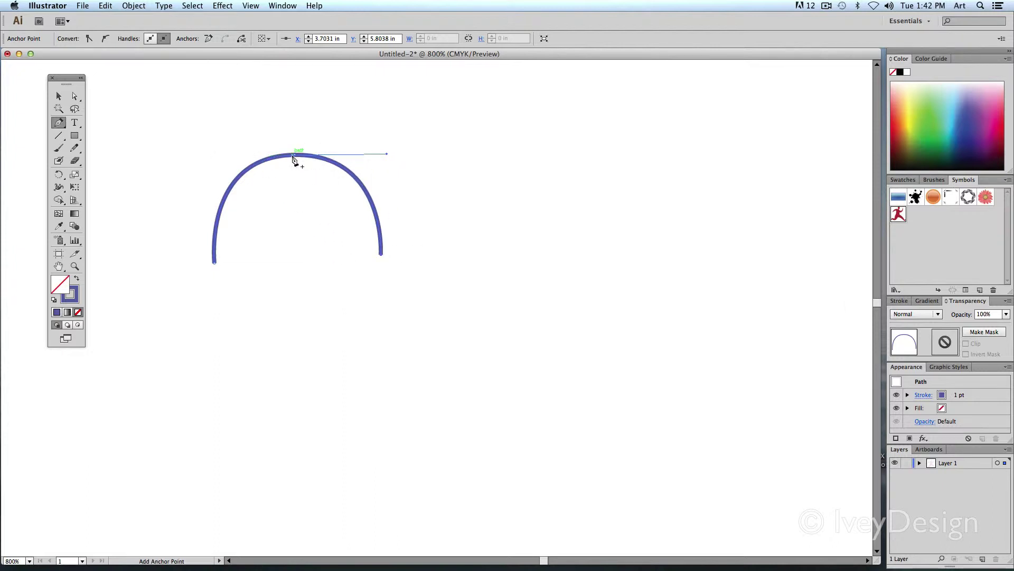
key("super+z")
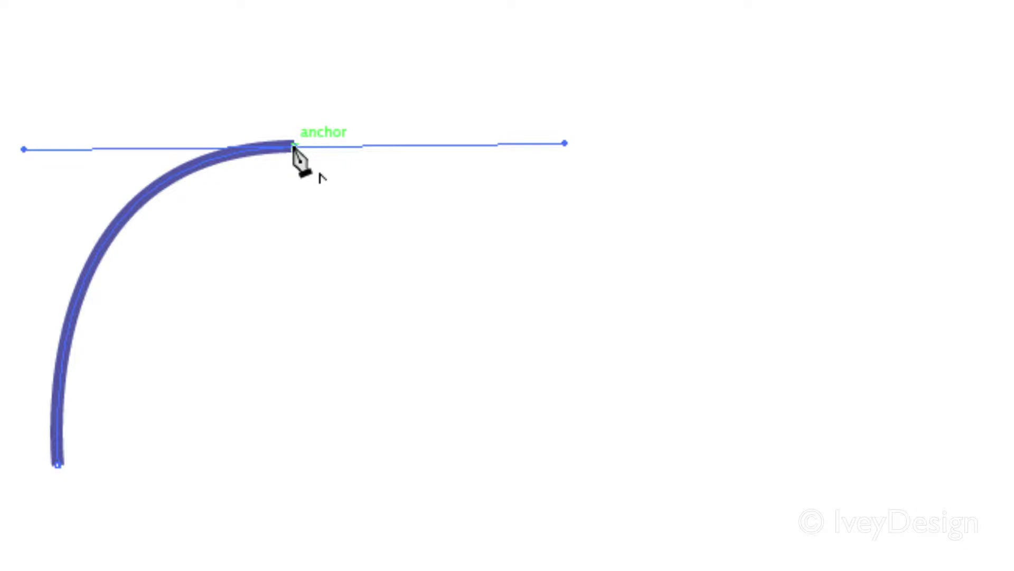
Drop a straight vertical from the top anchor, then add a second arch ending in another vertical drop.
left_click(294, 145)
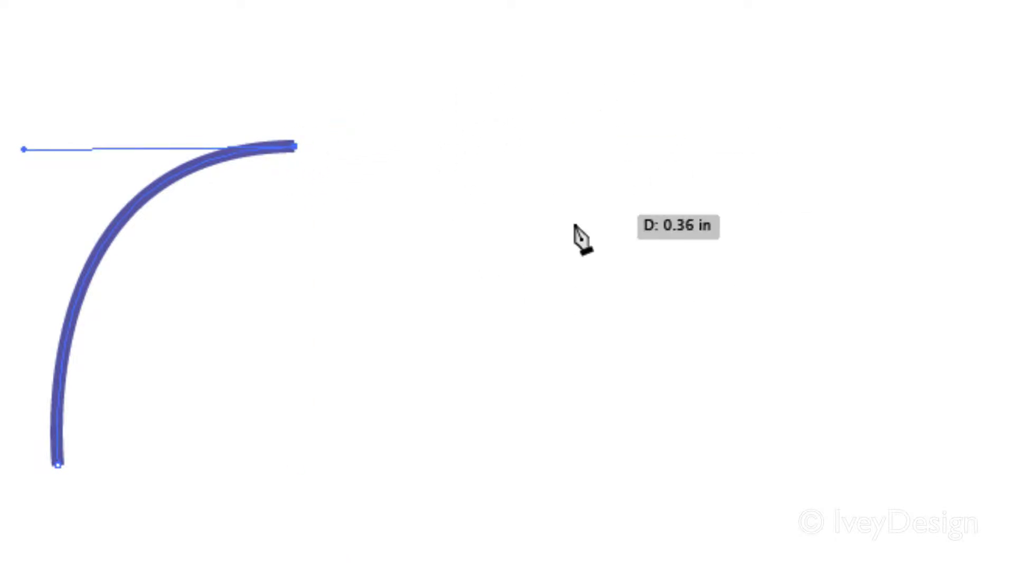
left_click(295, 451)
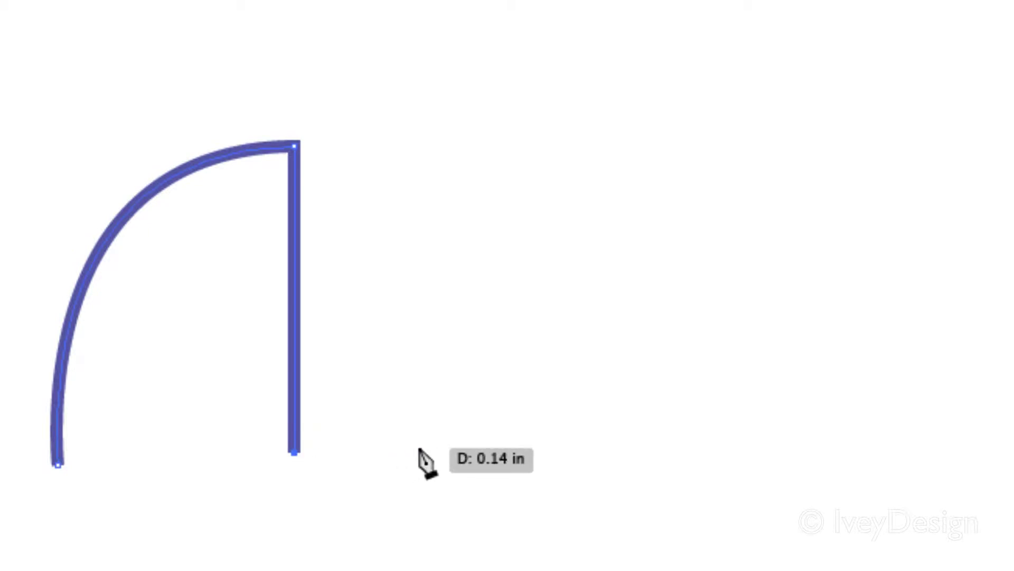
scroll(467, 420, "down", 1)
left_click_drag(526, 168, 734, 170)
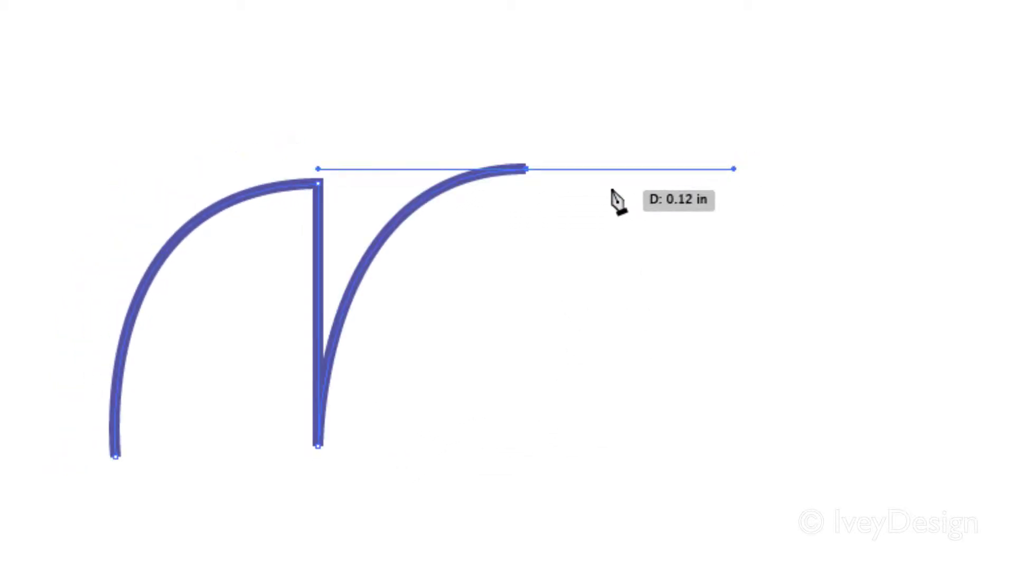
left_click(526, 169)
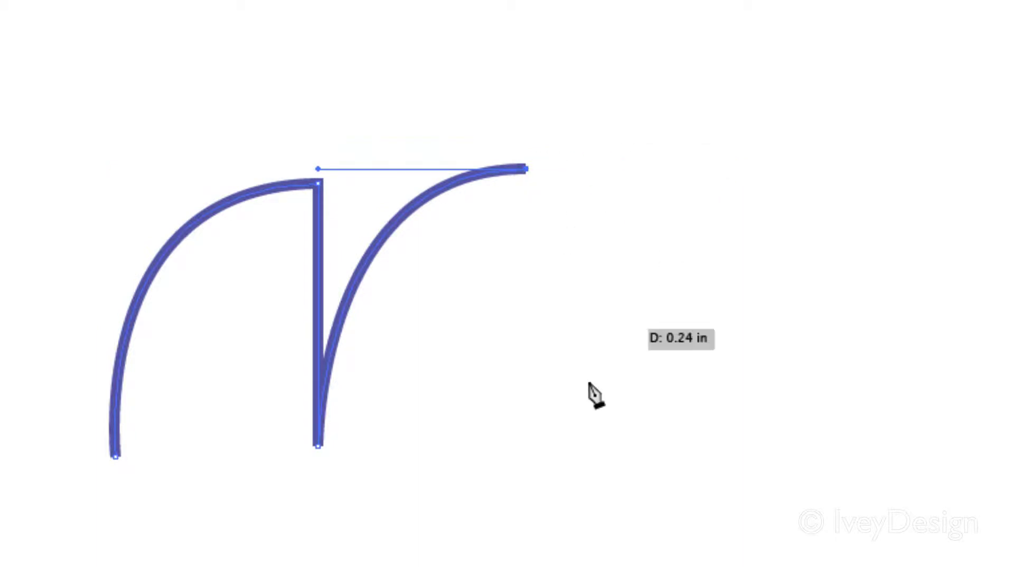
left_click(526, 420)
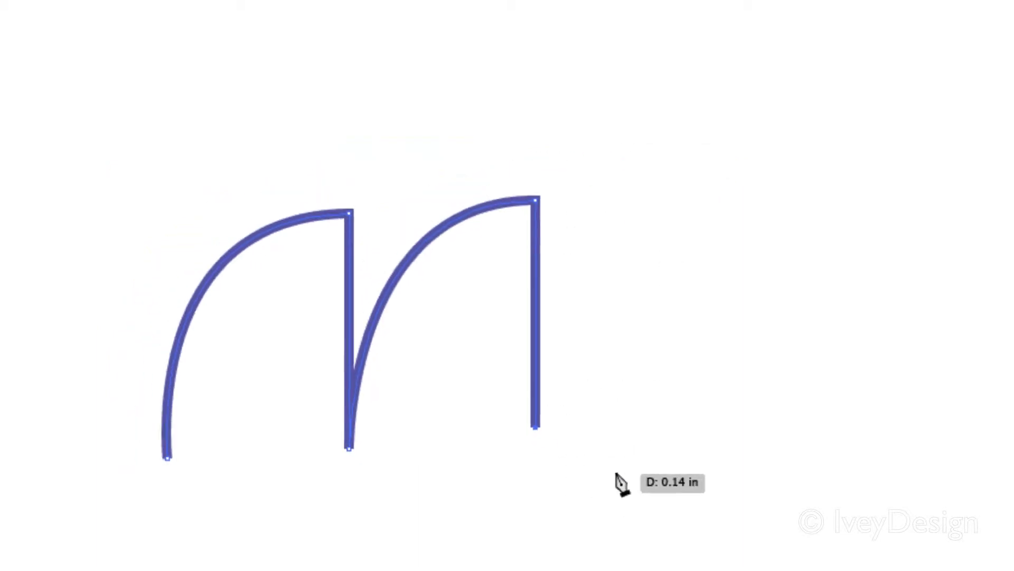
Add a zigzag: a diagonal down to the right, up to a peak, back down and up again.
left_click(646, 457)
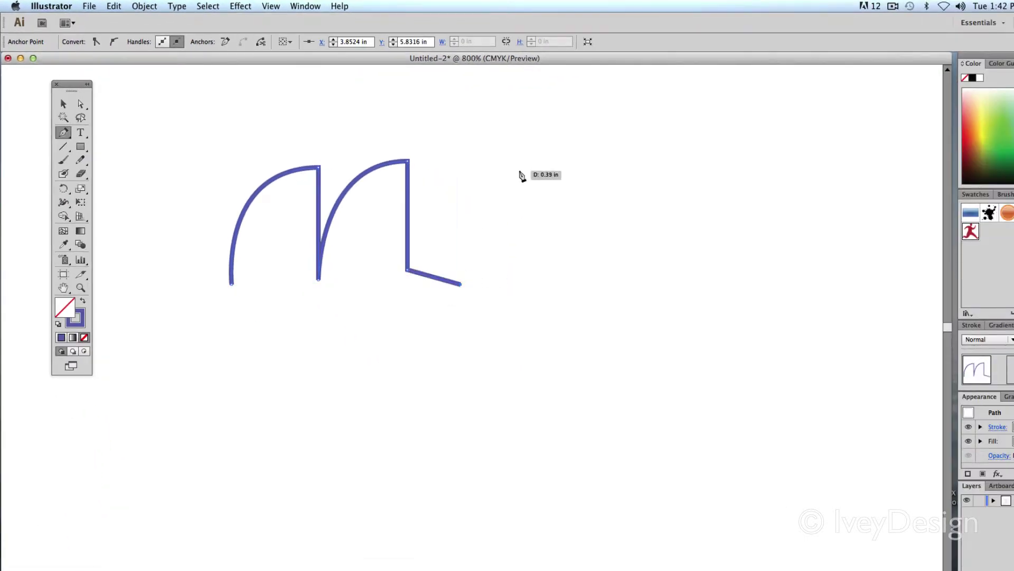
left_click(482, 181)
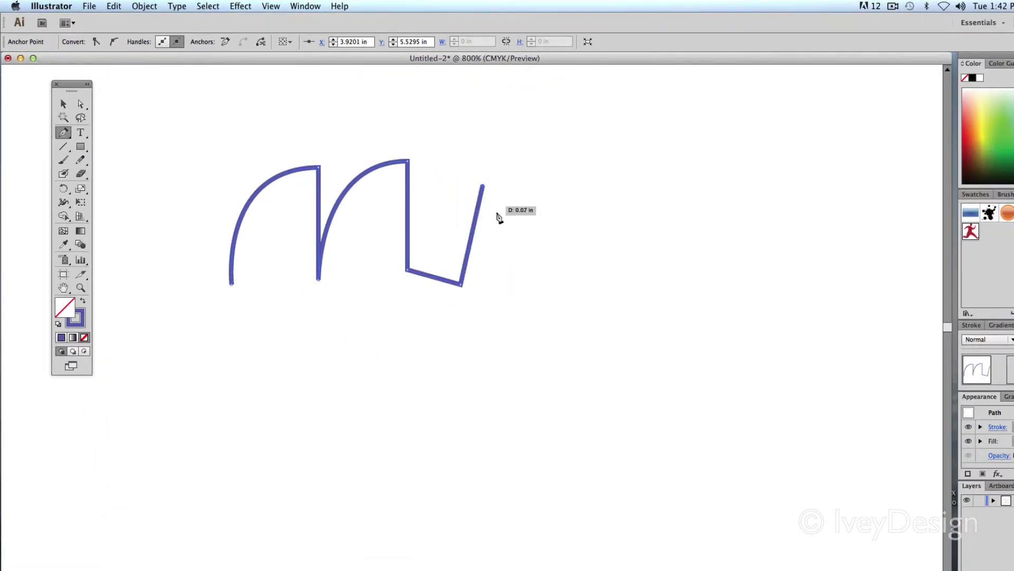
left_click(516, 269)
left_click(534, 192)
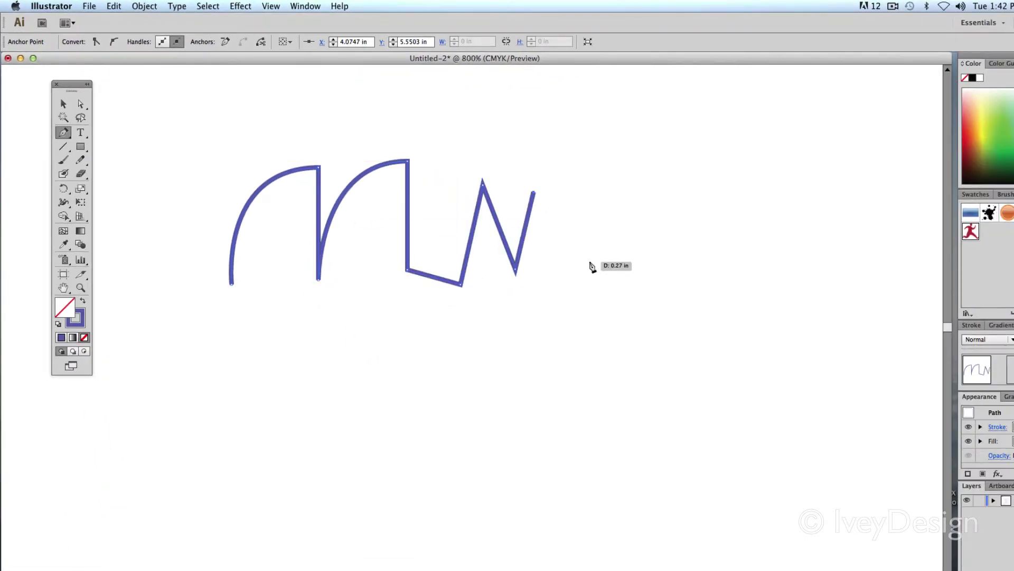
Curve the path over a hump into an S-curve, finish with a straight segment up-right, and deselect.
left_click_drag(613, 199, 657, 238)
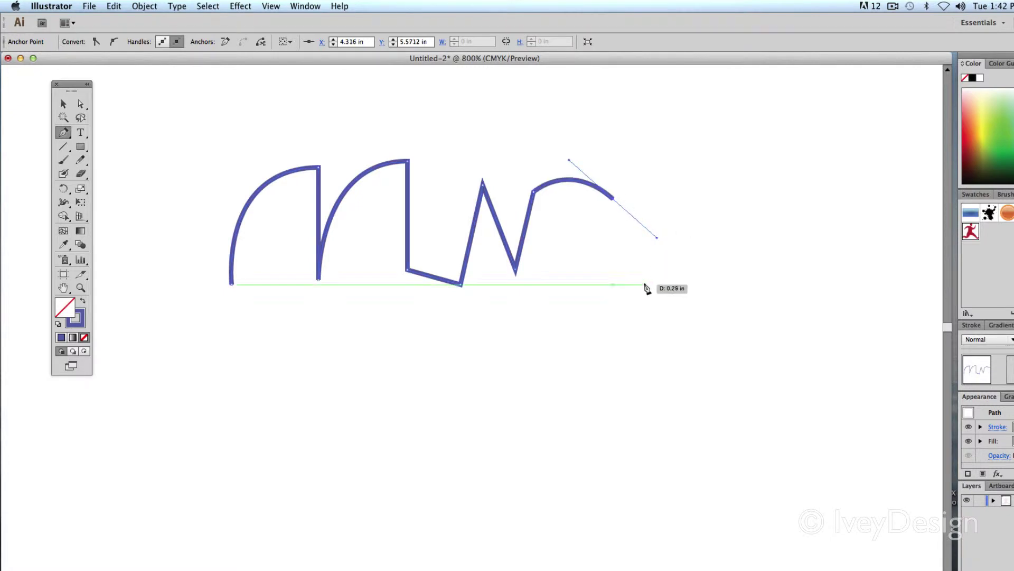
left_click_drag(630, 295, 673, 347)
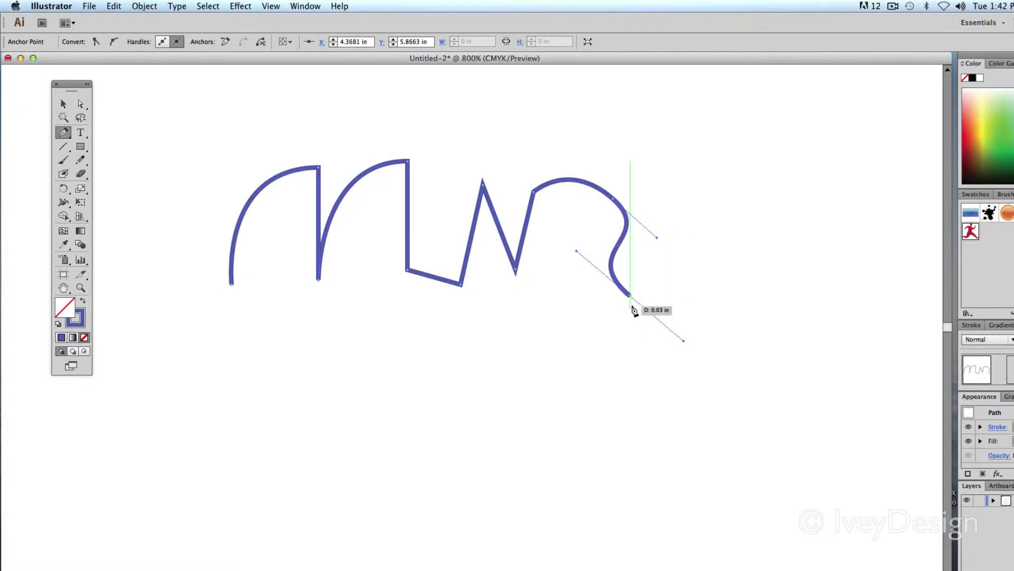
left_click(631, 297)
left_click(679, 243)
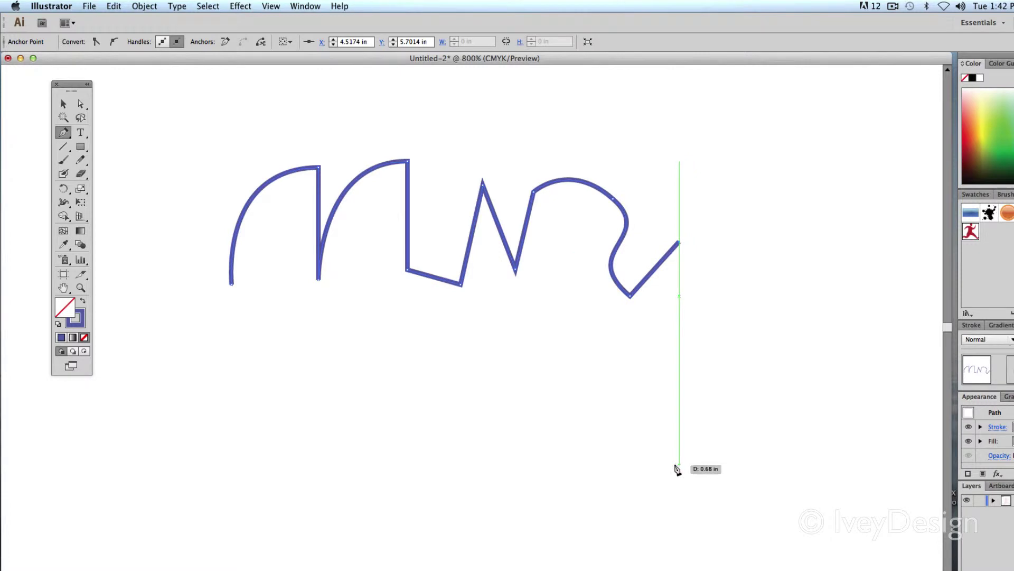
left_click(662, 456, "ctrl")
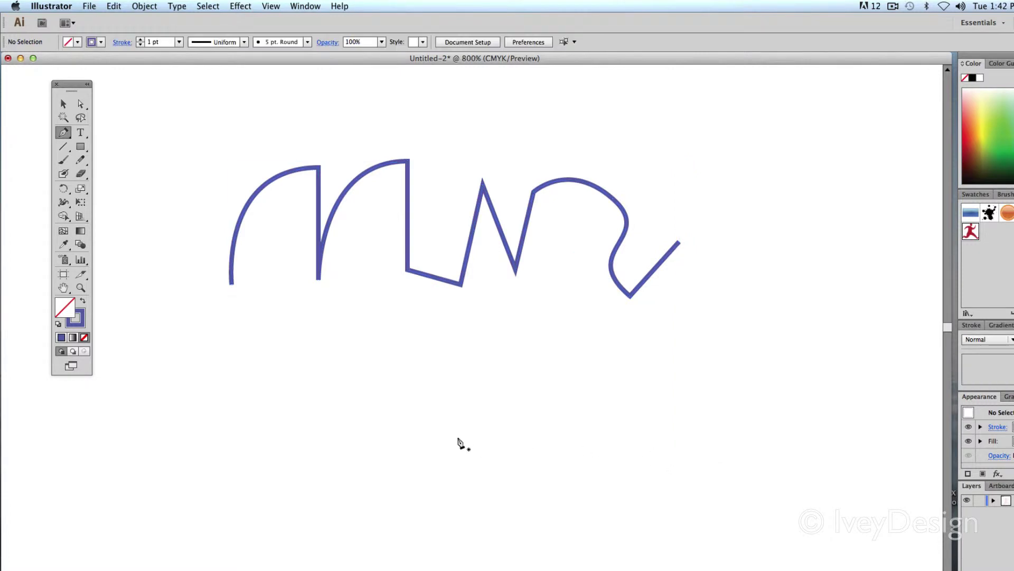
mouse_move(450, 437)
left_mouse_down()
mouse_move(467, 335)
mouse_move(461, 298)
left_mouse_up()
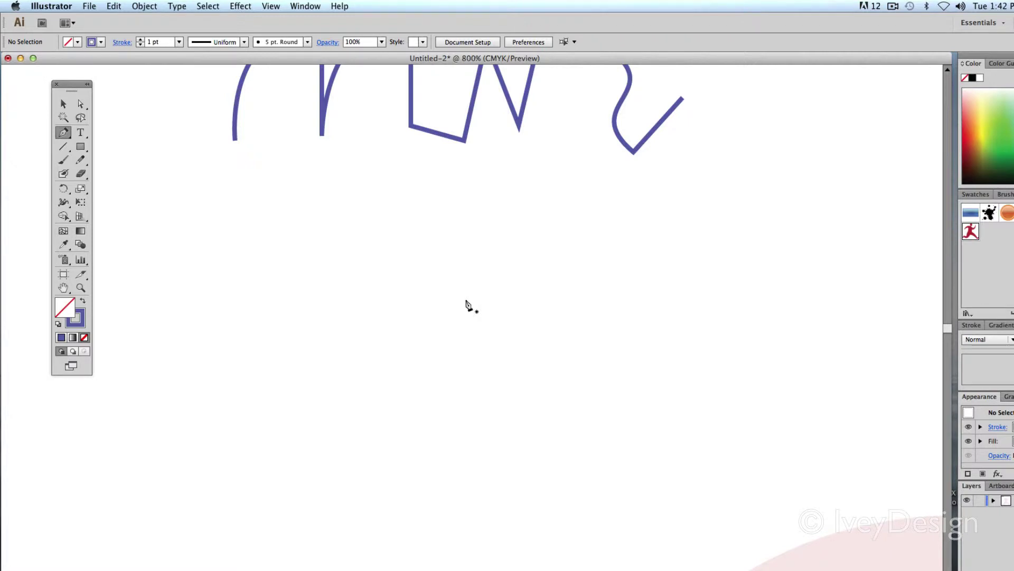
Start a second path below the first with a zigzag peak, then curve it up to the right.
left_click(194, 306)
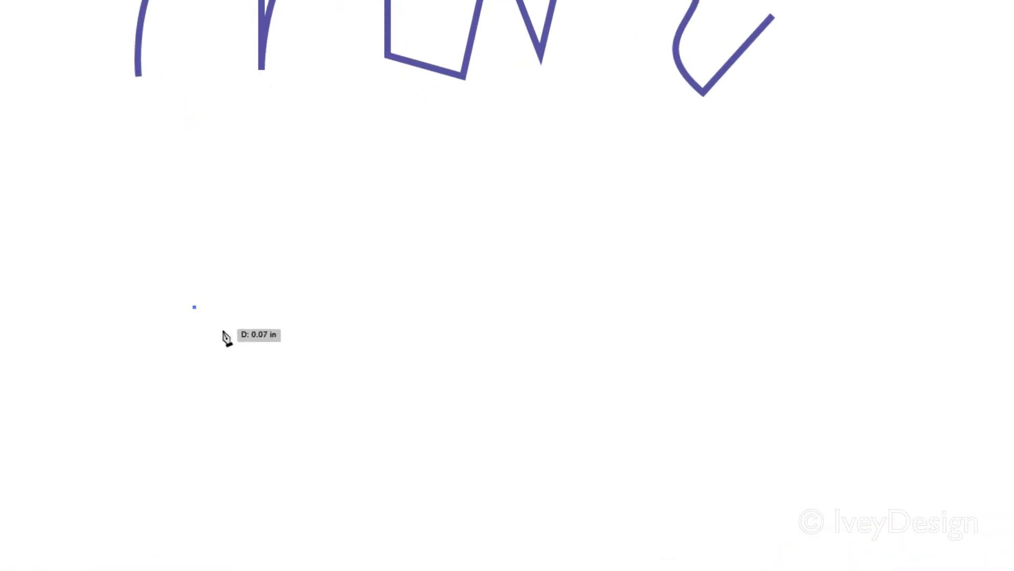
left_click(265, 211)
left_click(350, 288)
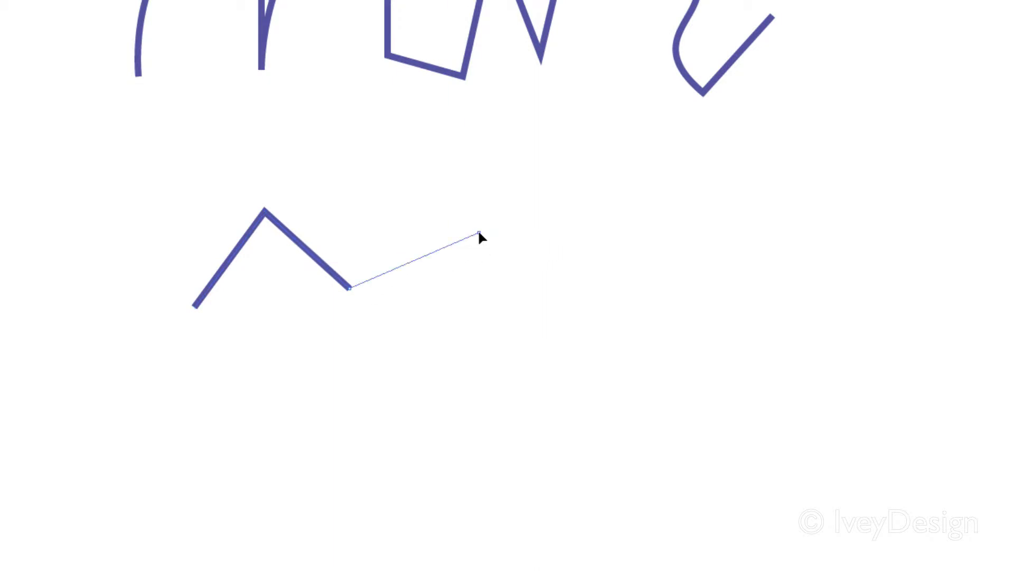
left_click_drag(479, 233, 565, 196)
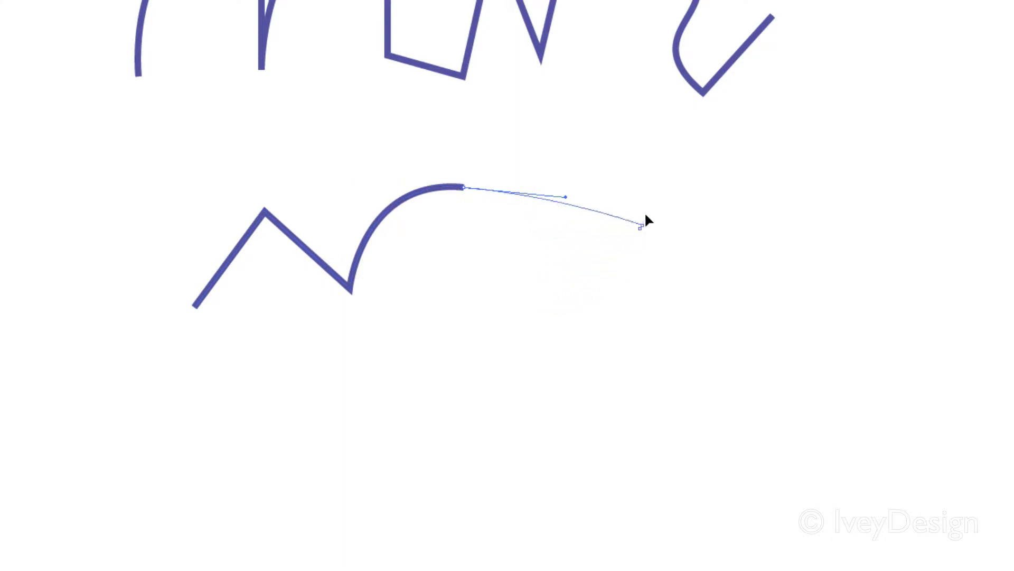
Continue the second path past the arch into a rightward hump that loops back down and left.
left_click(531, 313)
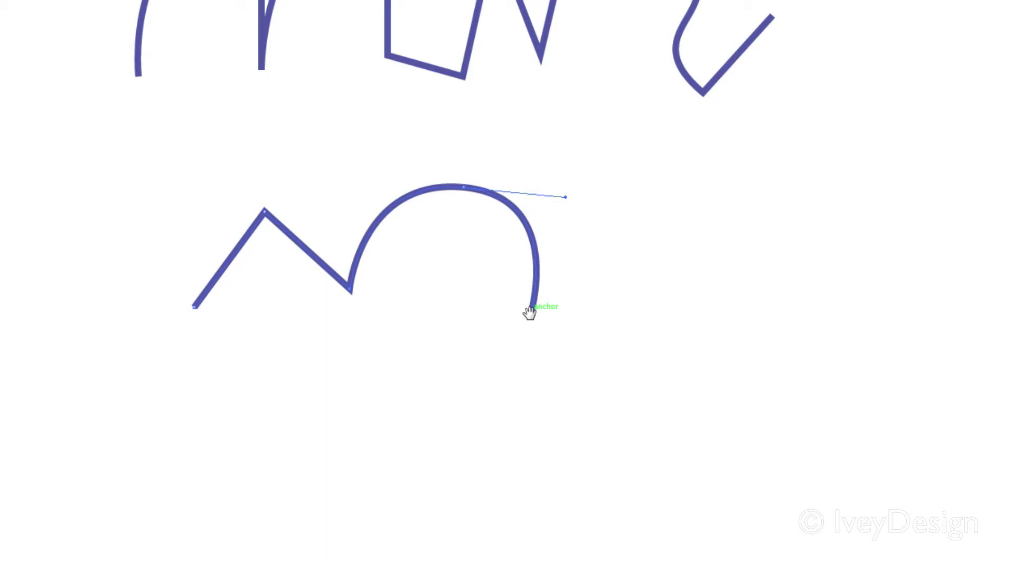
left_click_drag(683, 286, 706, 218)
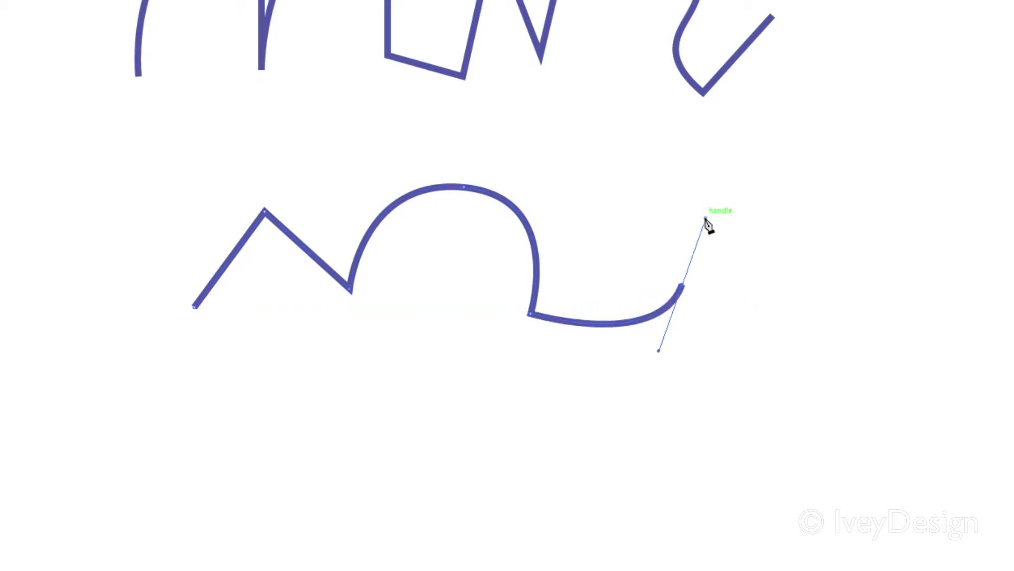
left_click_drag(789, 237, 857, 284)
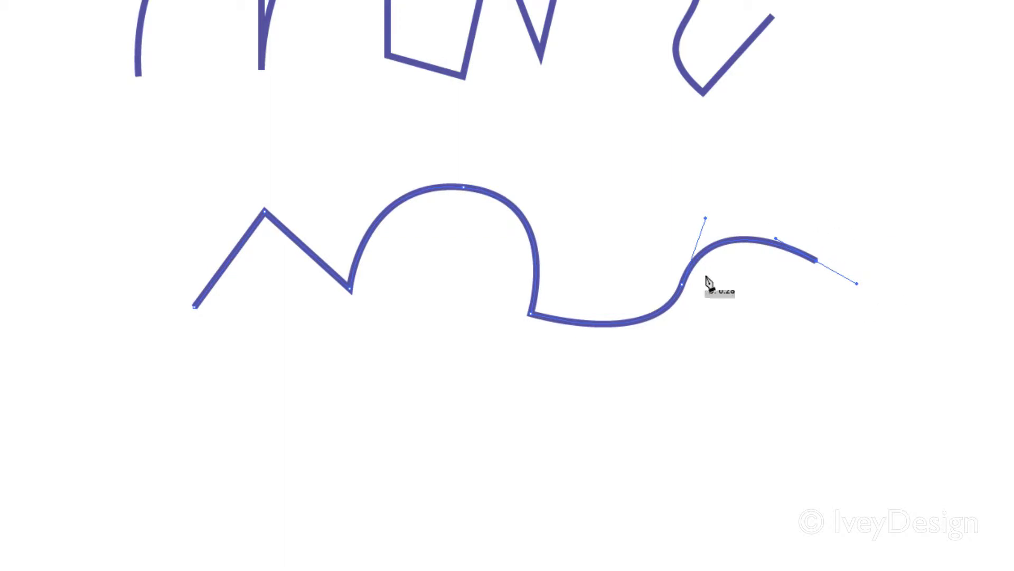
left_click_drag(590, 423, 412, 341)
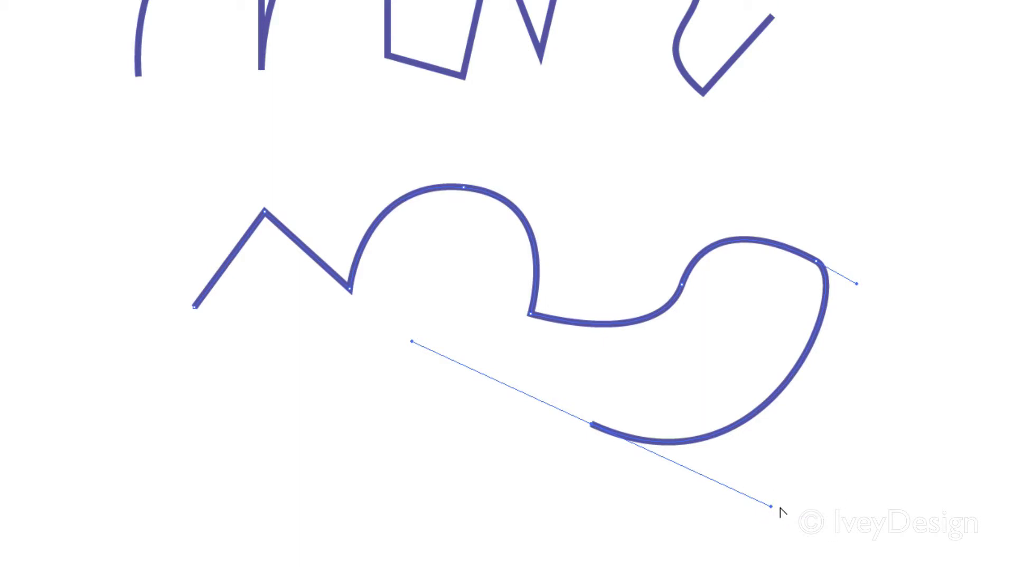
left_click_drag(772, 505, 742, 421)
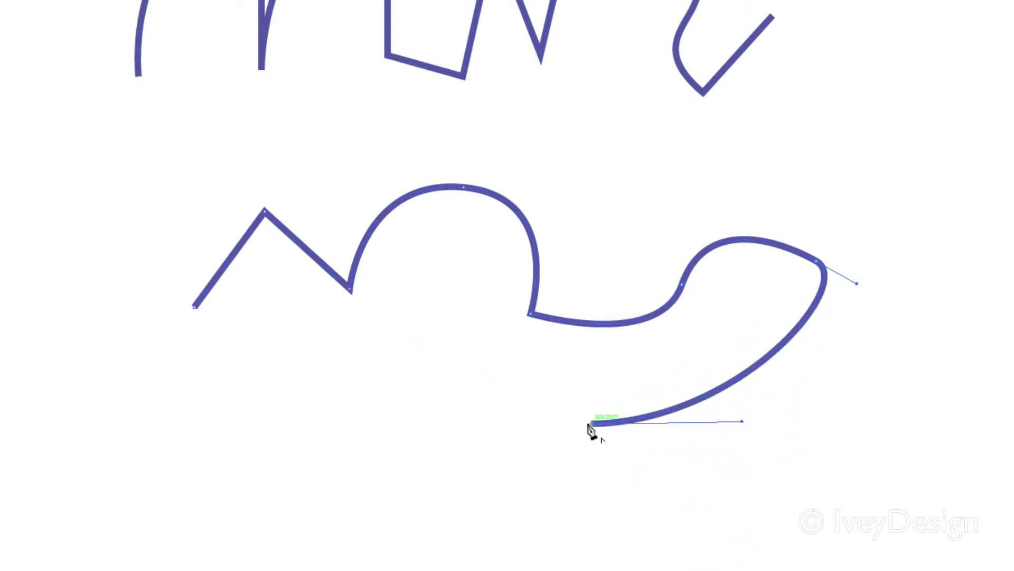
left_click_drag(442, 392, 407, 428)
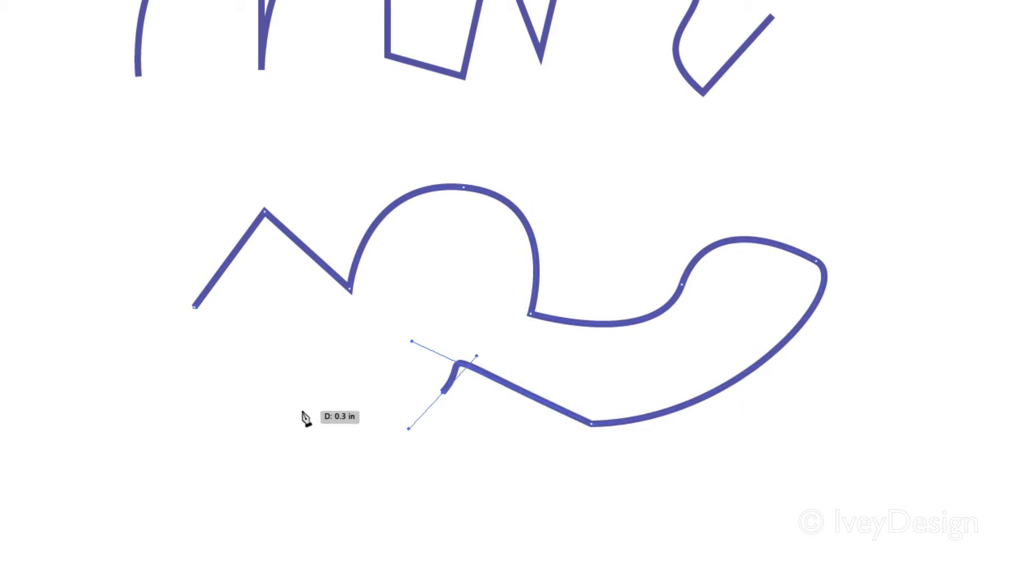
left_click_drag(292, 410, 275, 376)
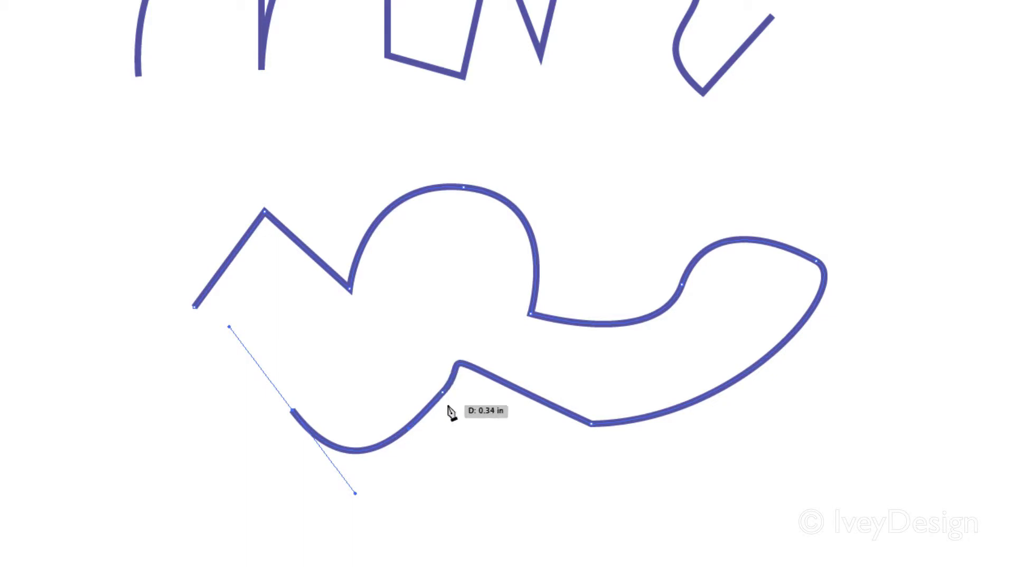
Smooth the kinked anchor on the second path into a rounded curve with the Direct Selection tool.
key("v")
key("a")
left_click(444, 394)
left_click_drag(413, 342, 418, 343)
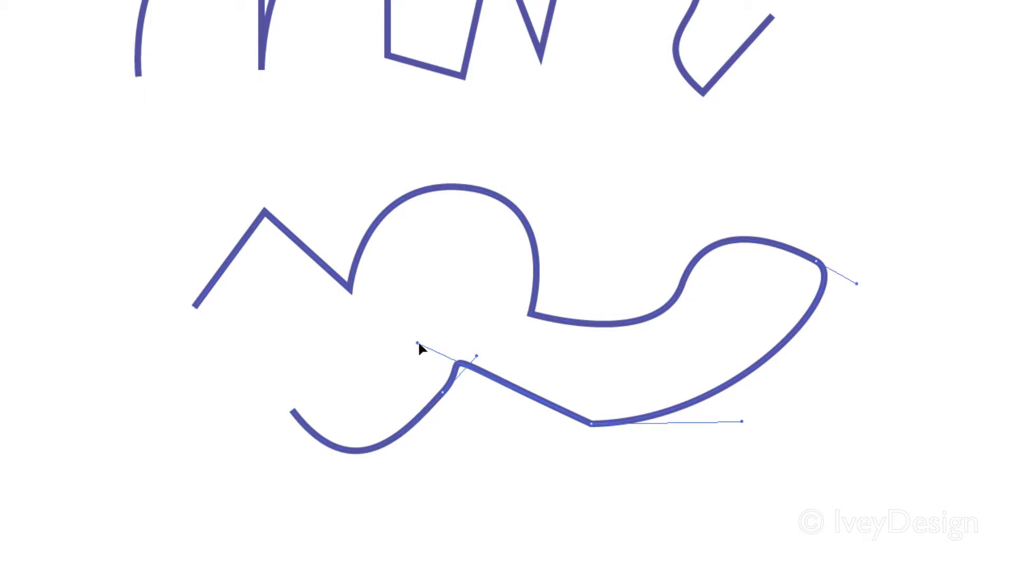
mouse_move(470, 367)
left_mouse_down()
mouse_move(487, 374)
mouse_move(463, 367)
left_mouse_up()
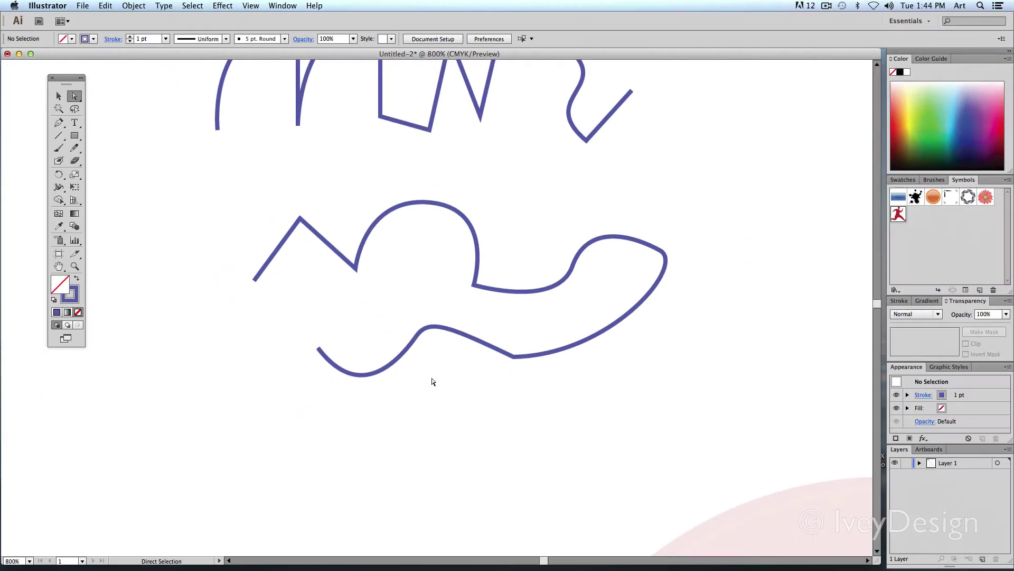
Zoom out, pan to the pink running-figure template, and zoom in centred on its head.
key("super+minus")
key("super+minus")
key("super+minus")
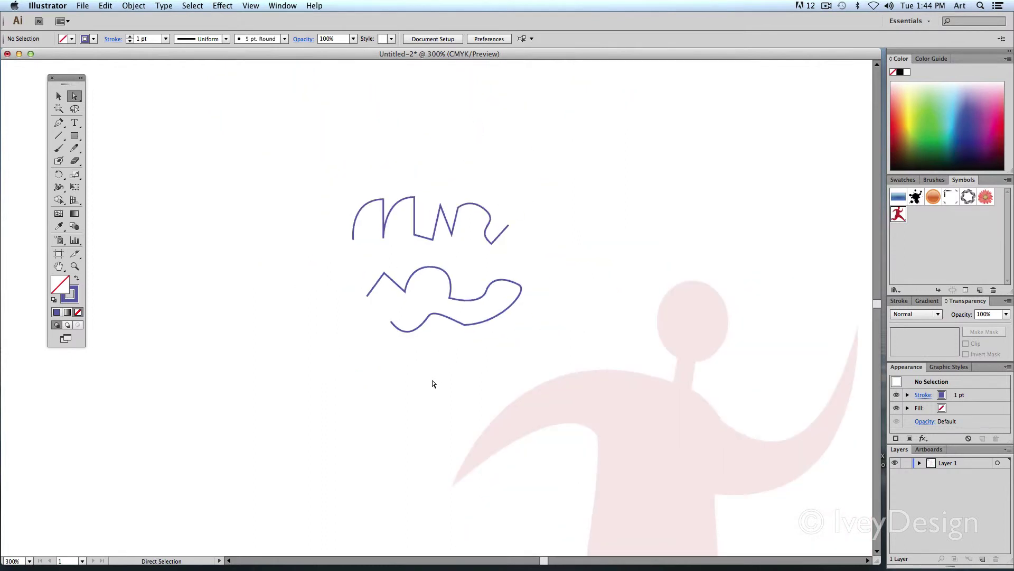
left_click_drag(537, 315, 378, 116)
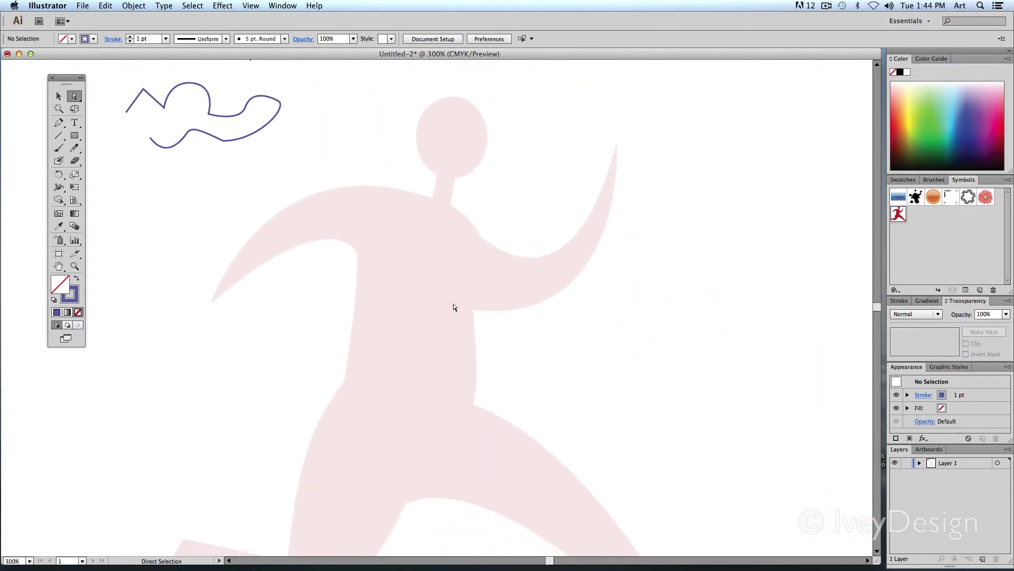
left_click_drag(479, 214, 503, 310)
key("super+equal")
key("super+equal")
key("super+equal")
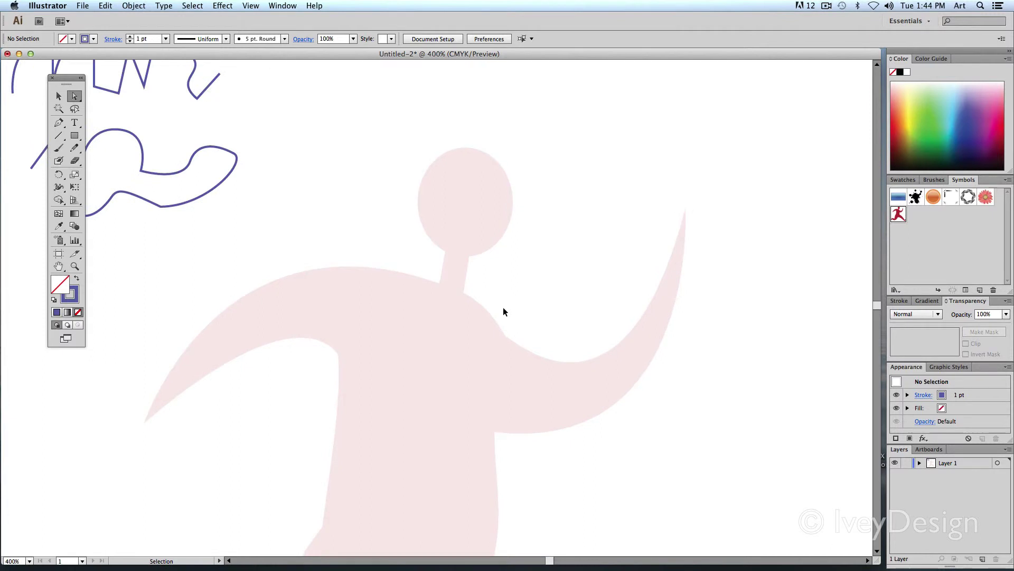
left_click_drag(616, 185, 542, 359)
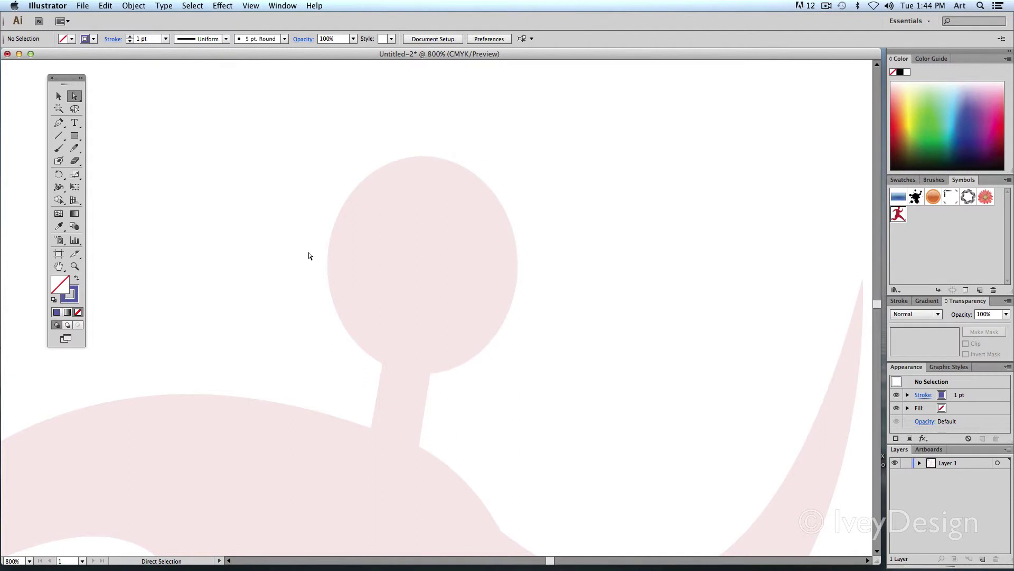
With the Pen tool, trace a curved blue outline around the right side of the template's head.
left_click(58, 123)
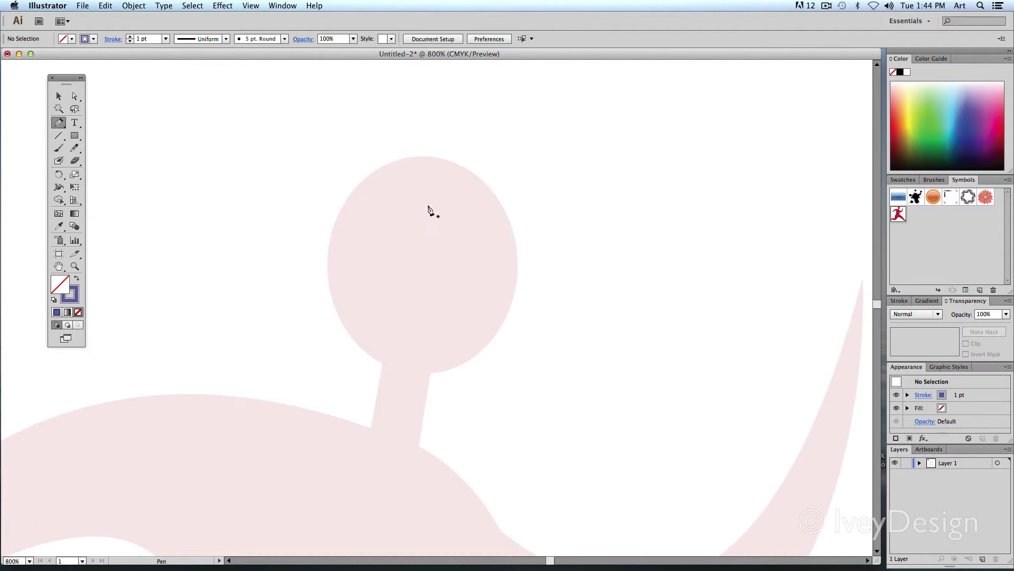
left_click(421, 157)
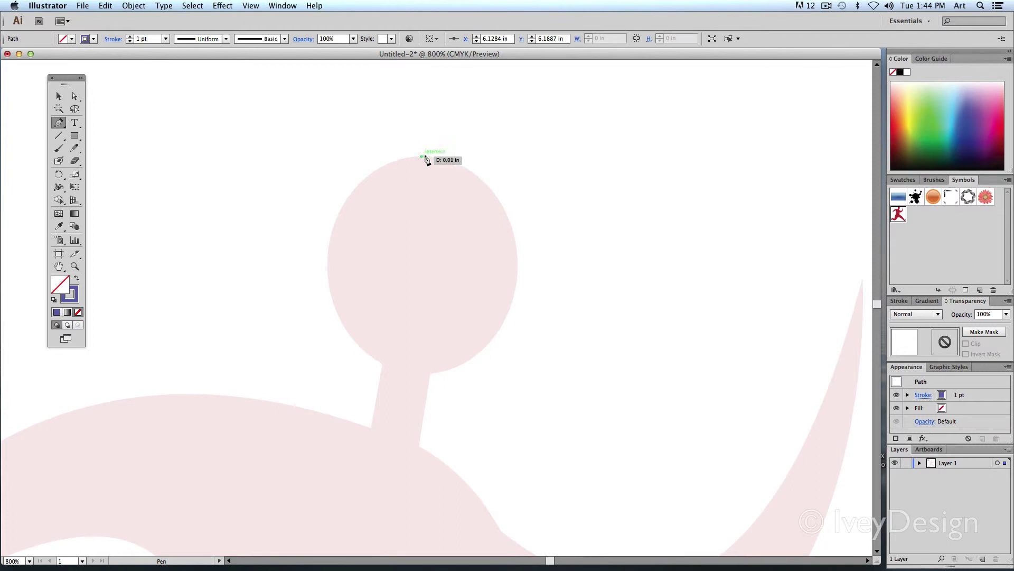
left_click(518, 267)
left_click_drag(517, 268, 523, 377)
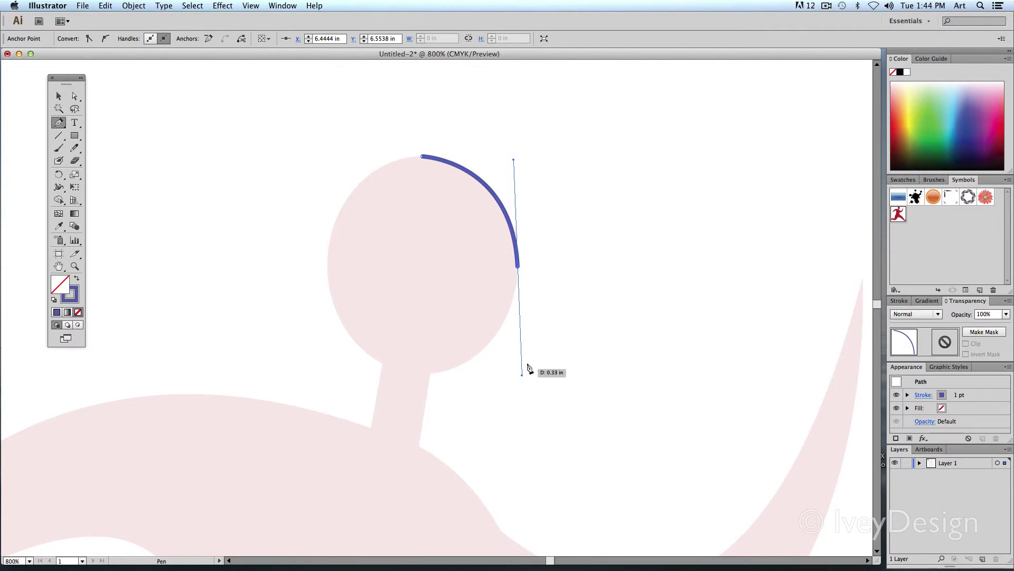
left_click(431, 376)
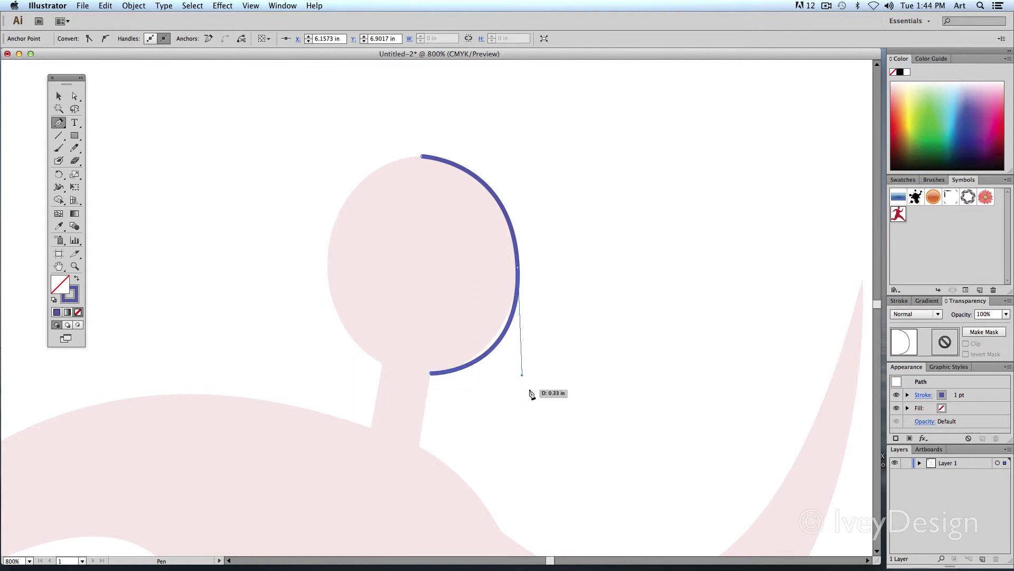
Break the anchor's handle and continue with a straight segment down the neck.
key("alt")
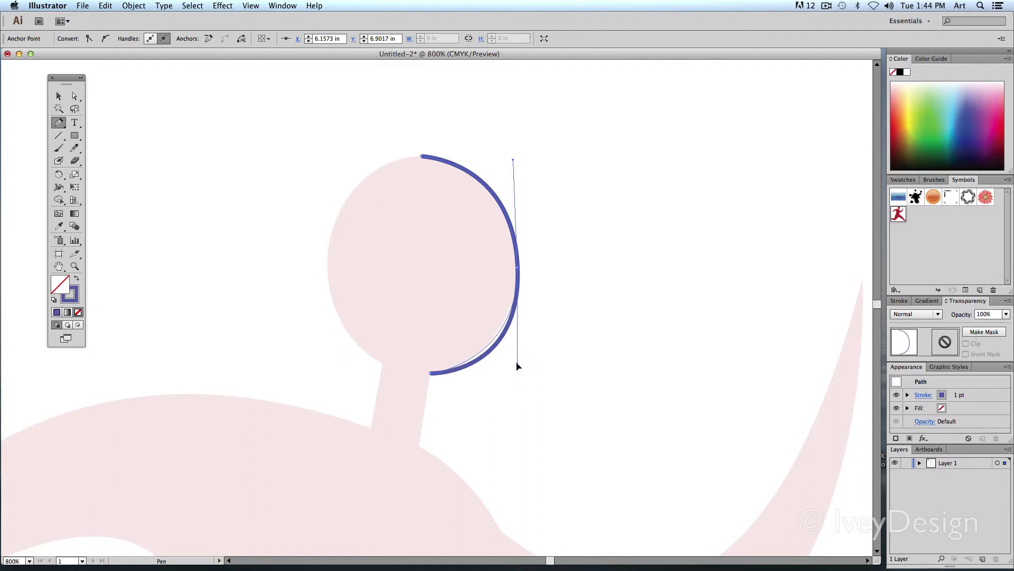
left_click_drag(517, 366, 517, 363)
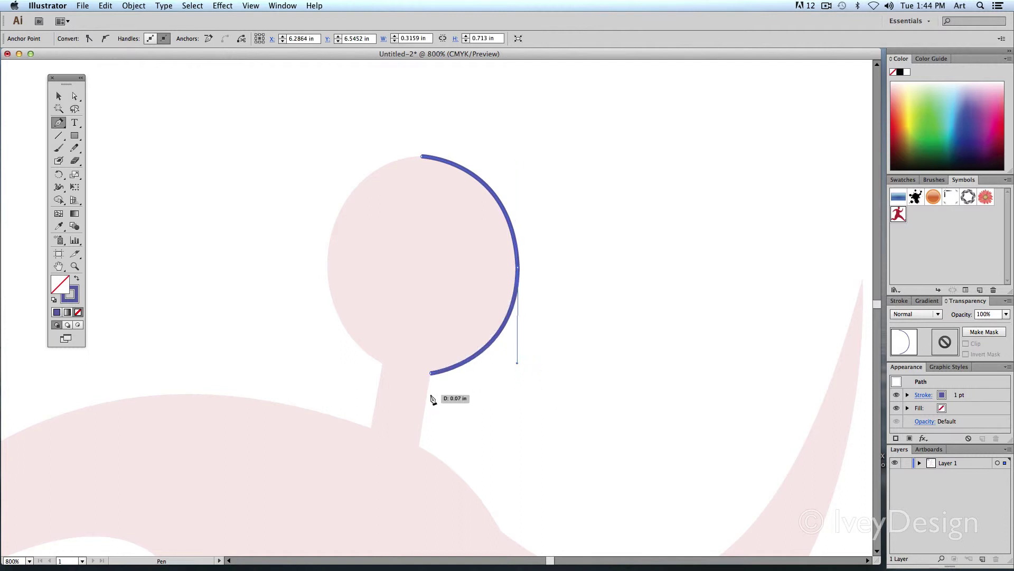
left_click(419, 448)
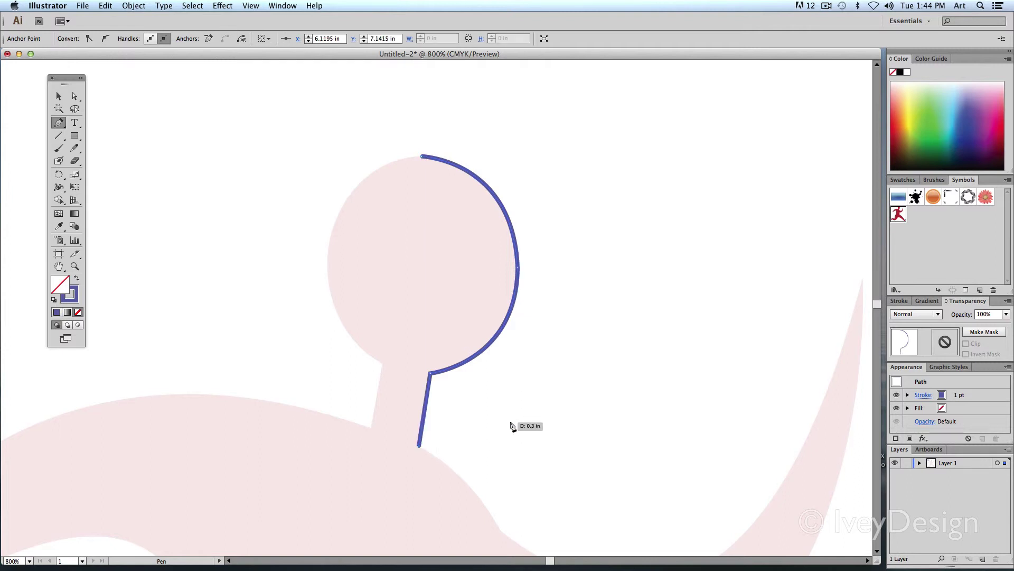
Add anchors curving the outline from the neck's base over the shoulder into the underarm hollow.
scroll(555, 393, "down", 5)
scroll(553, 393, "down", 1)
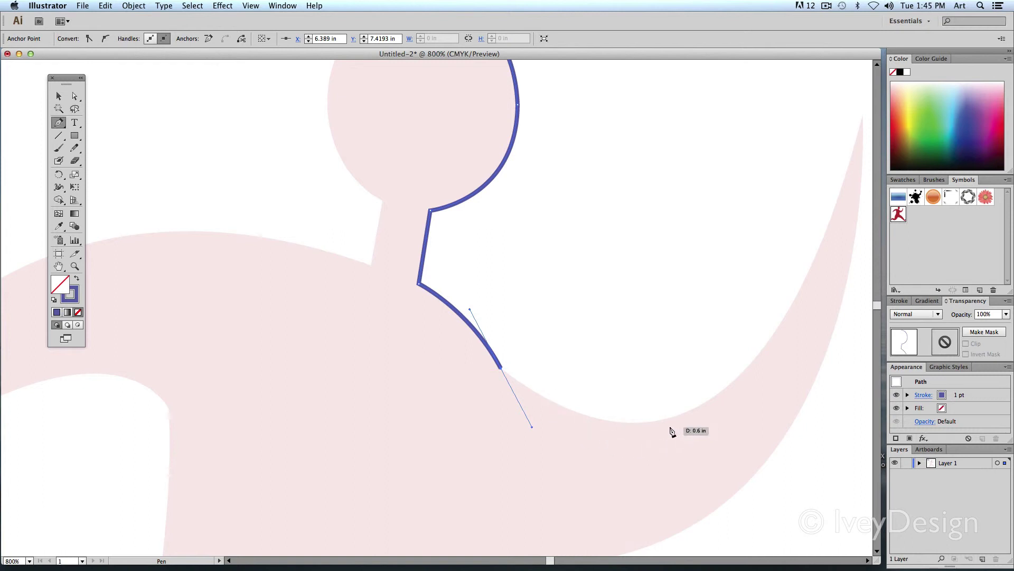
left_click(629, 421)
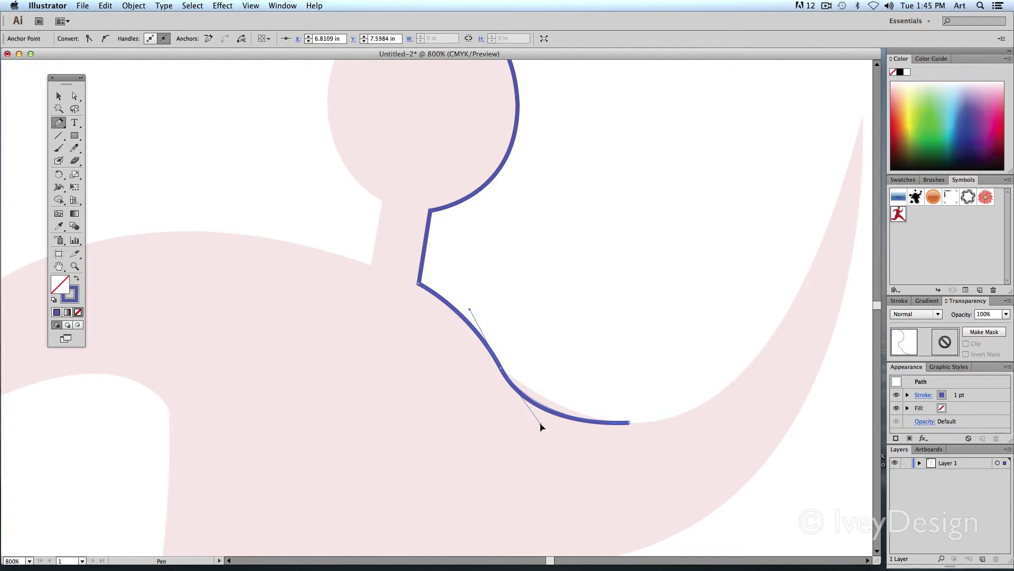
left_click_drag(556, 414, 557, 413)
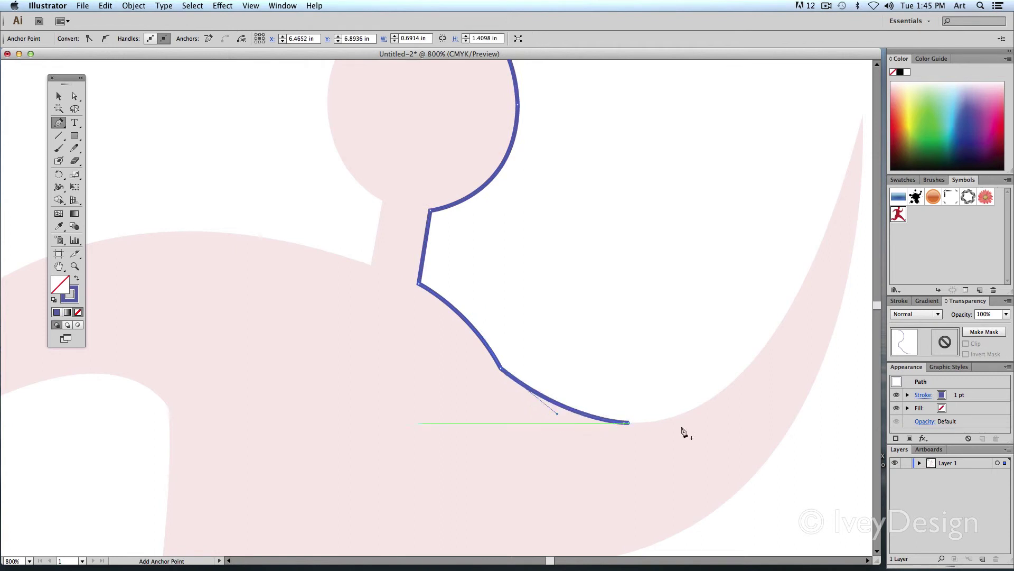
Sweep the outline up the raised arm's inner edge to an anchor at its pointed tip.
scroll(824, 102, "right", 2)
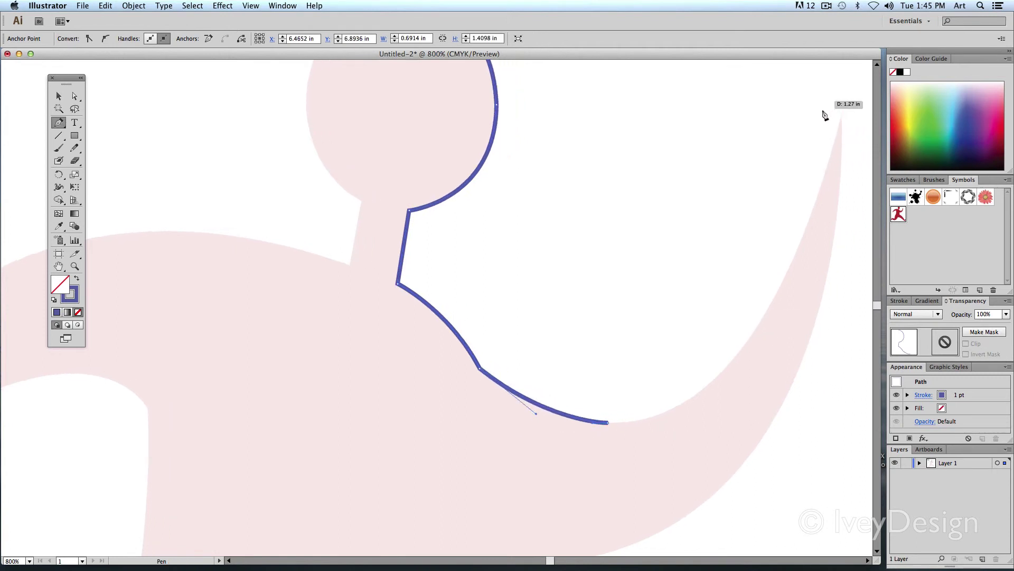
left_click_drag(777, 292, 846, 156)
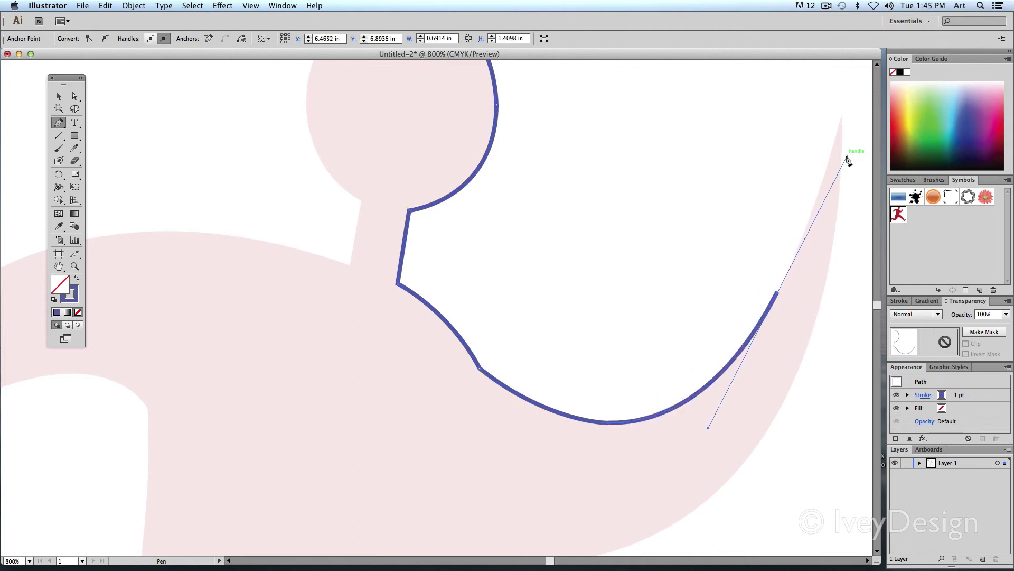
left_click(842, 112)
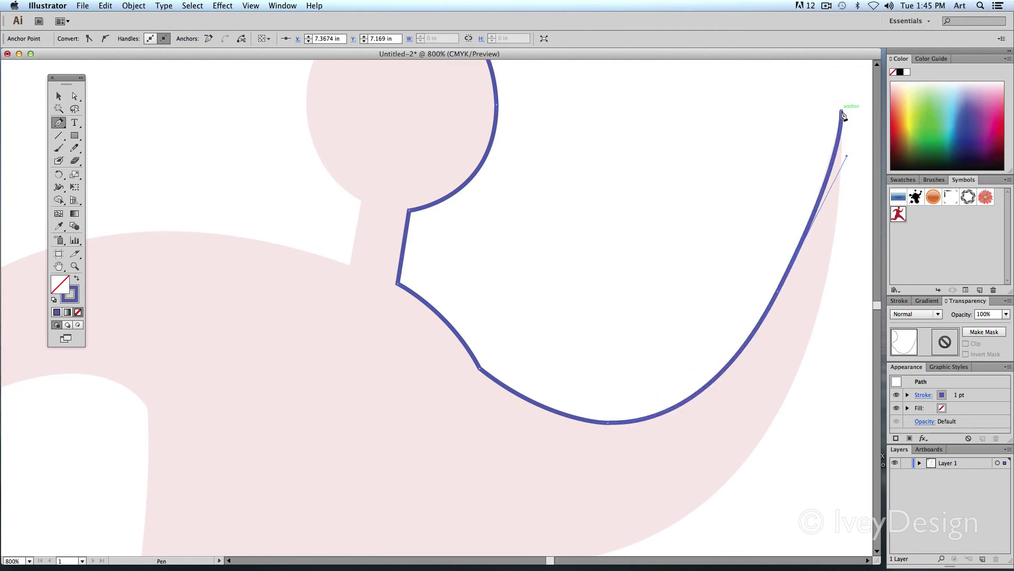
left_click_drag(846, 157, 838, 158)
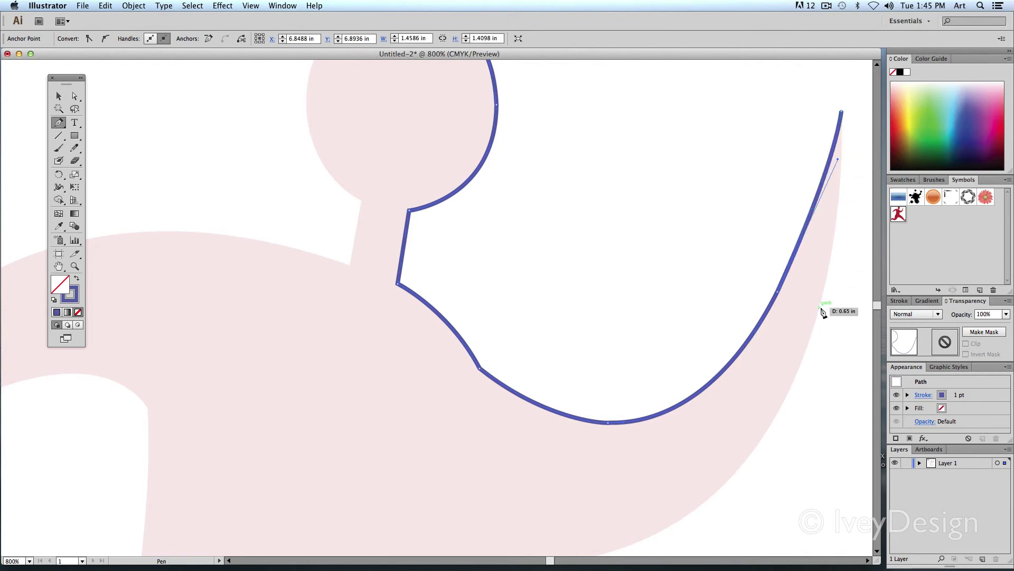
scroll(819, 267, "right", 2)
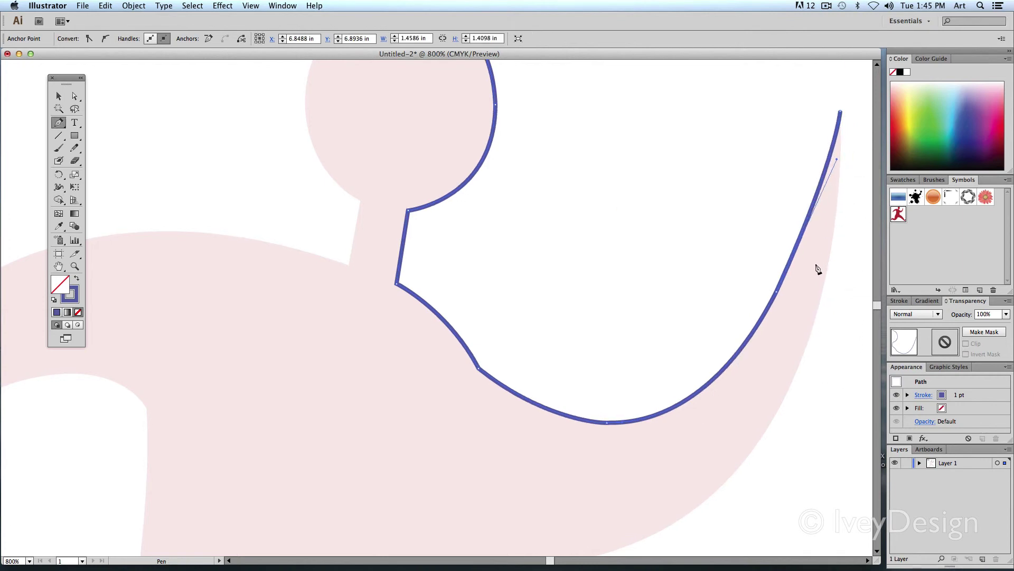
left_click(831, 161)
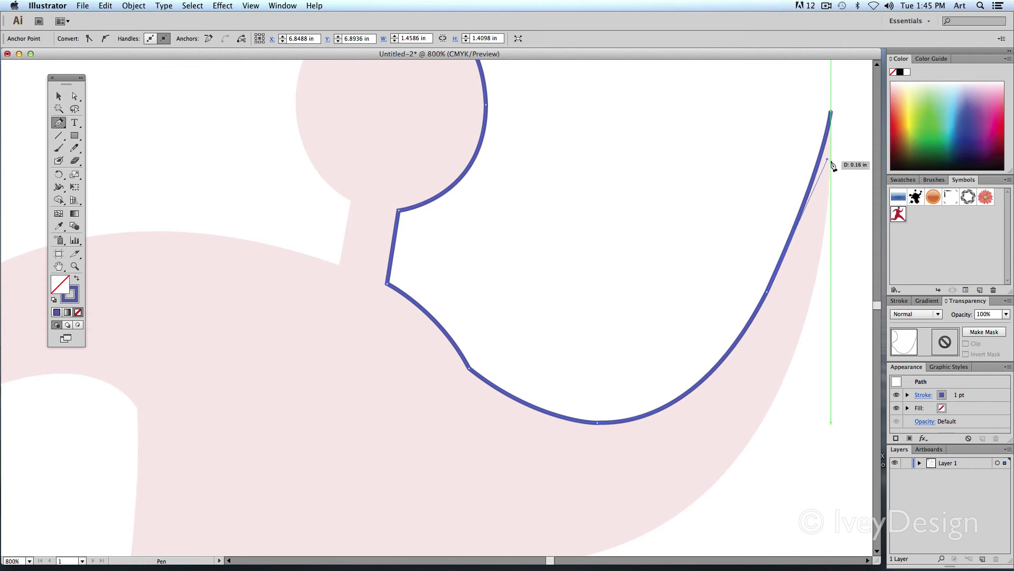
left_click(827, 215)
left_click(818, 254)
left_click(809, 305)
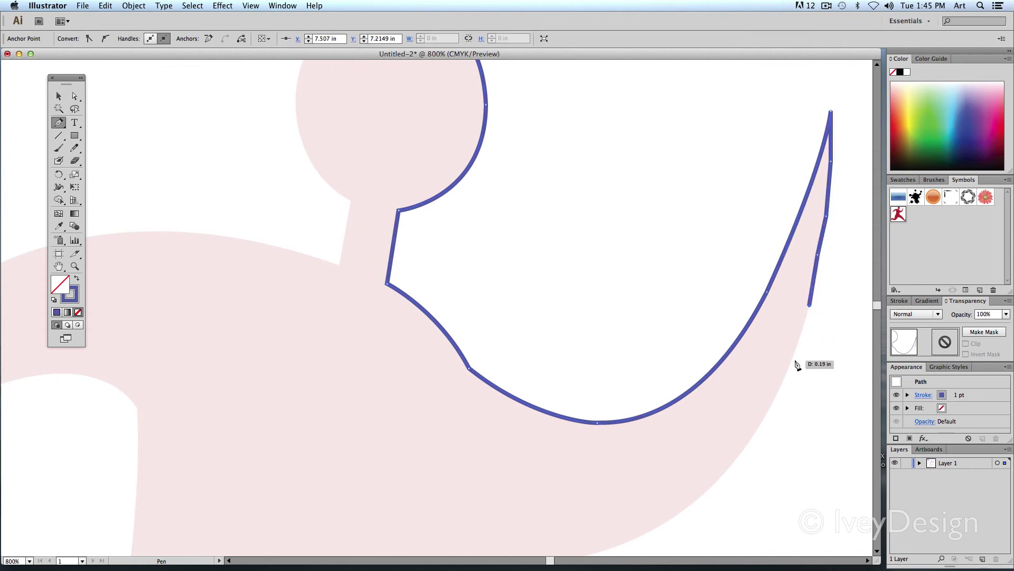
left_click(791, 361)
left_click(762, 422)
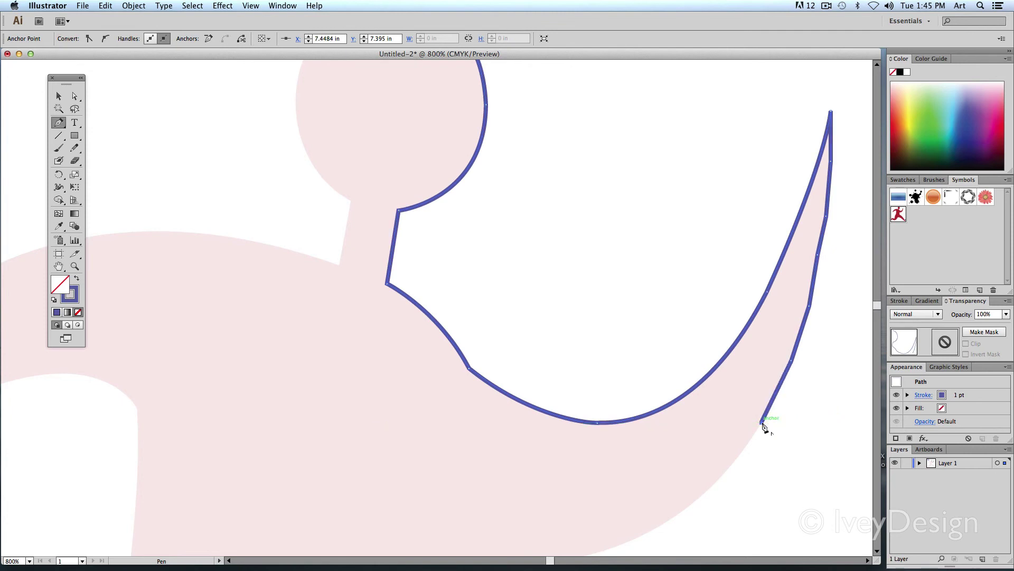
left_click(742, 452)
left_click(698, 503)
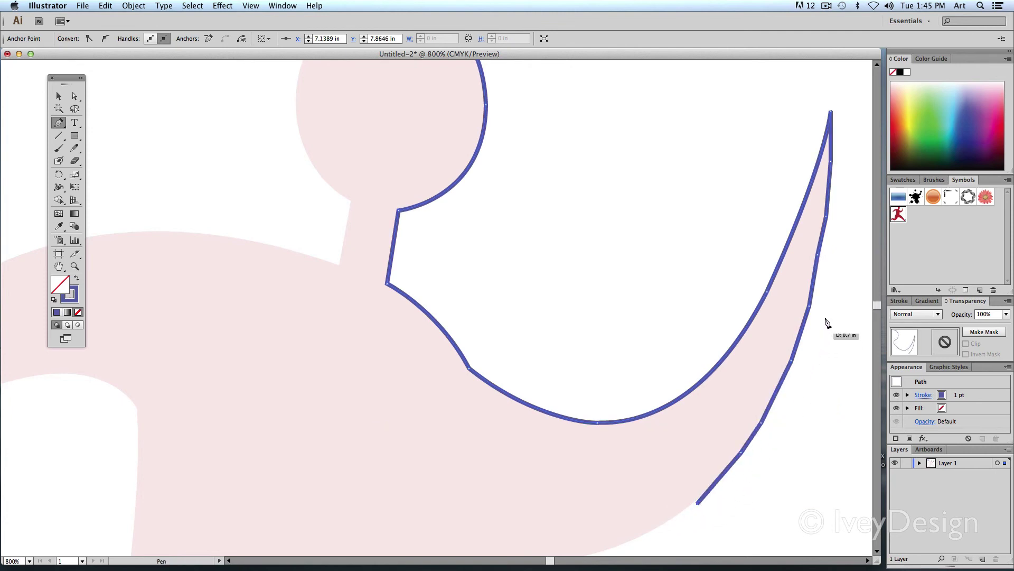
key("super+z")
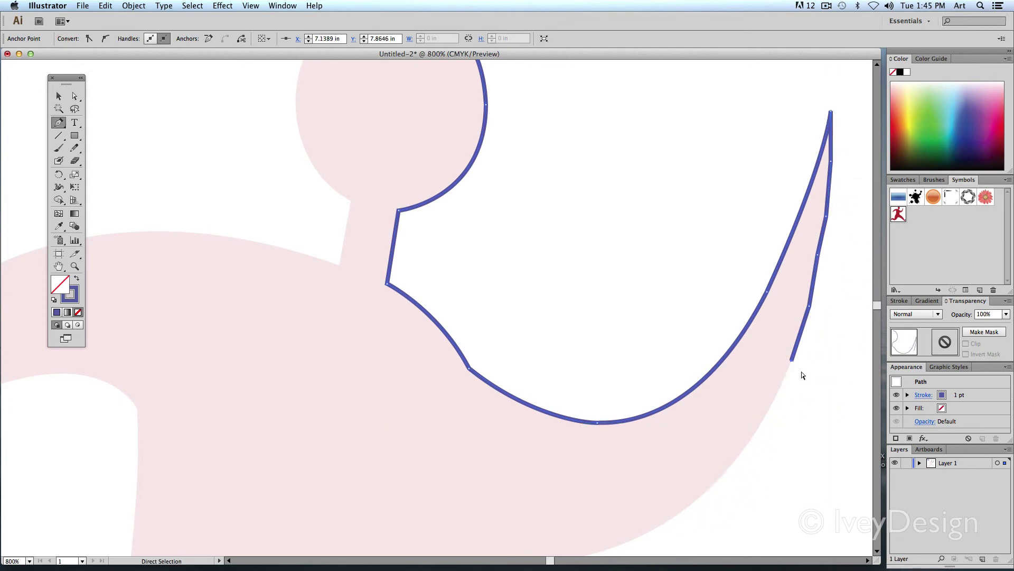
key("super+z")
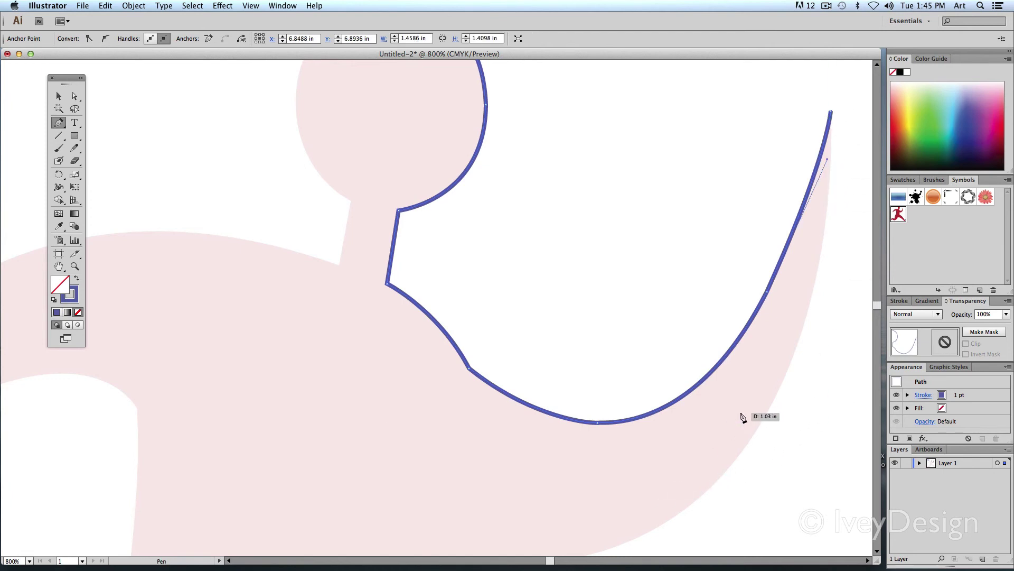
Resume from the arm tip and curve the outline down the arm's outer edge to the torso.
left_click(830, 113)
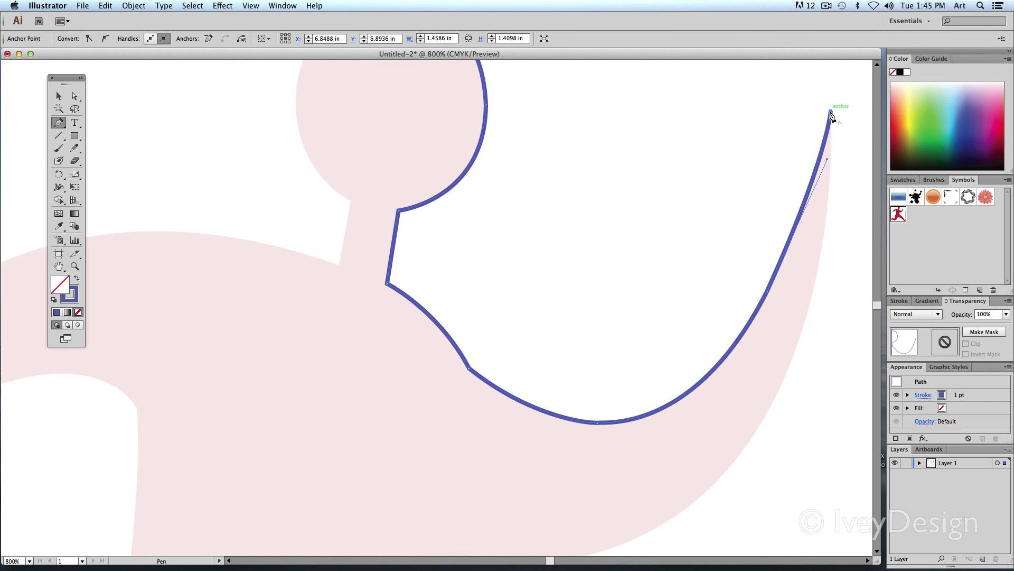
scroll(811, 320, "down", 4)
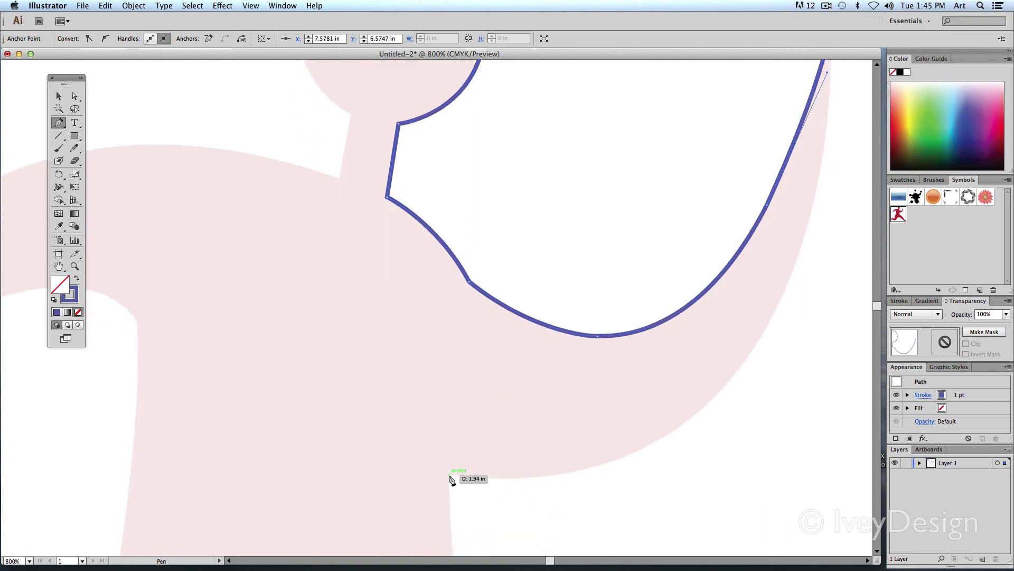
mouse_move(449, 476)
left_mouse_down()
mouse_move(328, 444)
mouse_move(240, 444)
mouse_move(74, 407)
mouse_move(57, 433)
left_mouse_up()
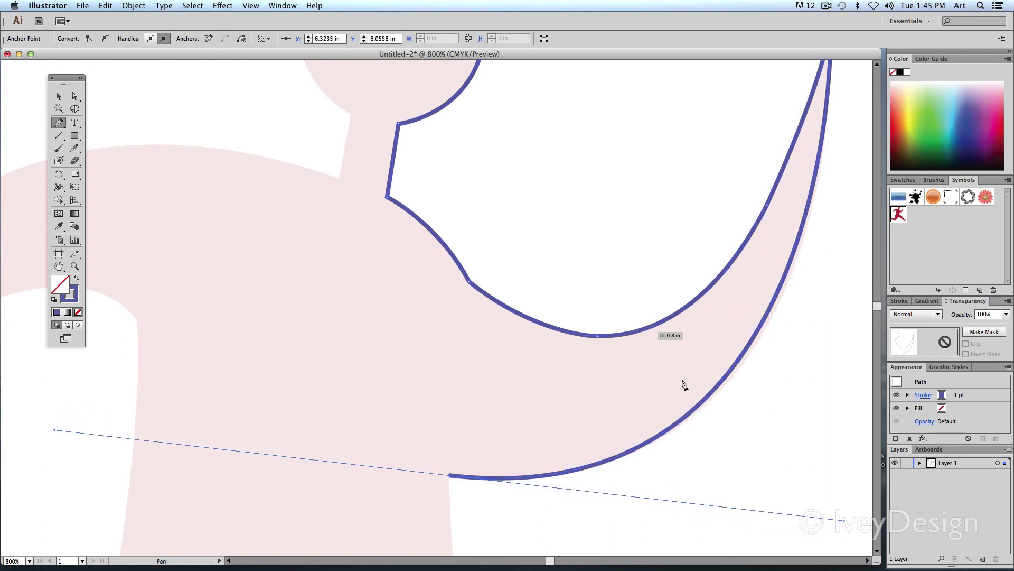
key("super+minus")
key("alt")
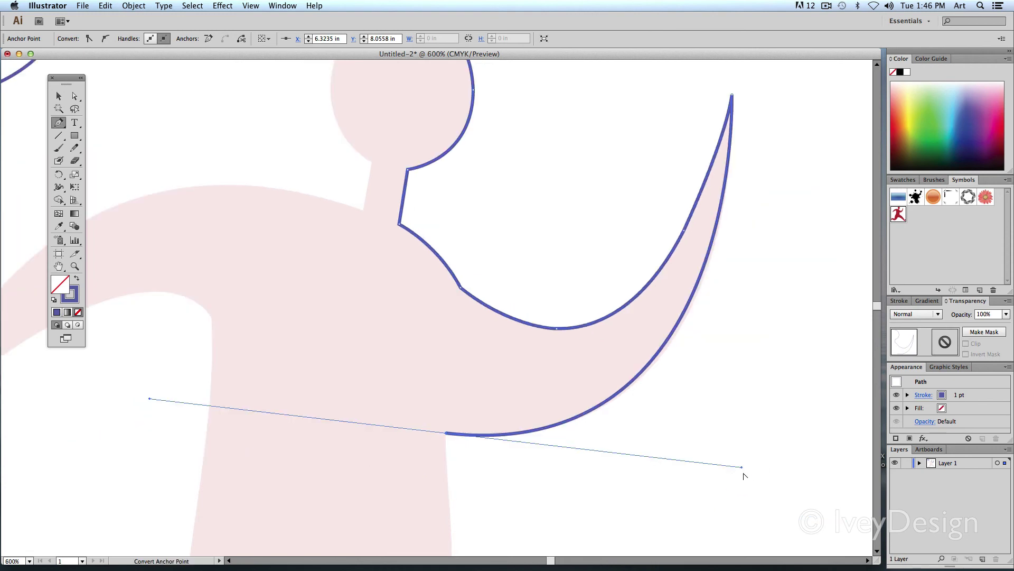
mouse_move(741, 467)
left_mouse_down()
mouse_move(758, 473)
mouse_move(756, 463)
left_mouse_up()
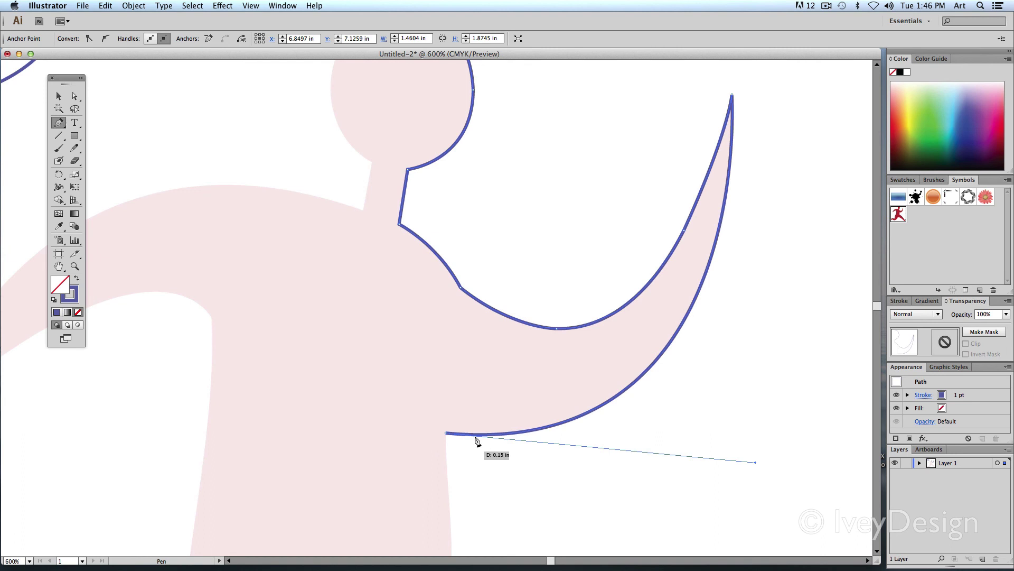
scroll(450, 420, "down", 5)
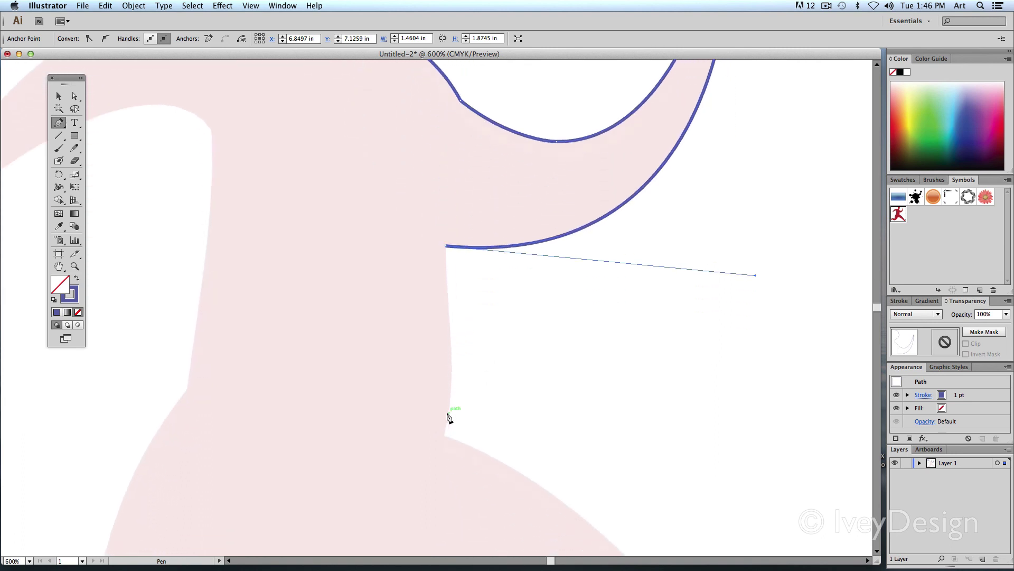
scroll(448, 417, "down", 1)
scroll(443, 378, "down", 4)
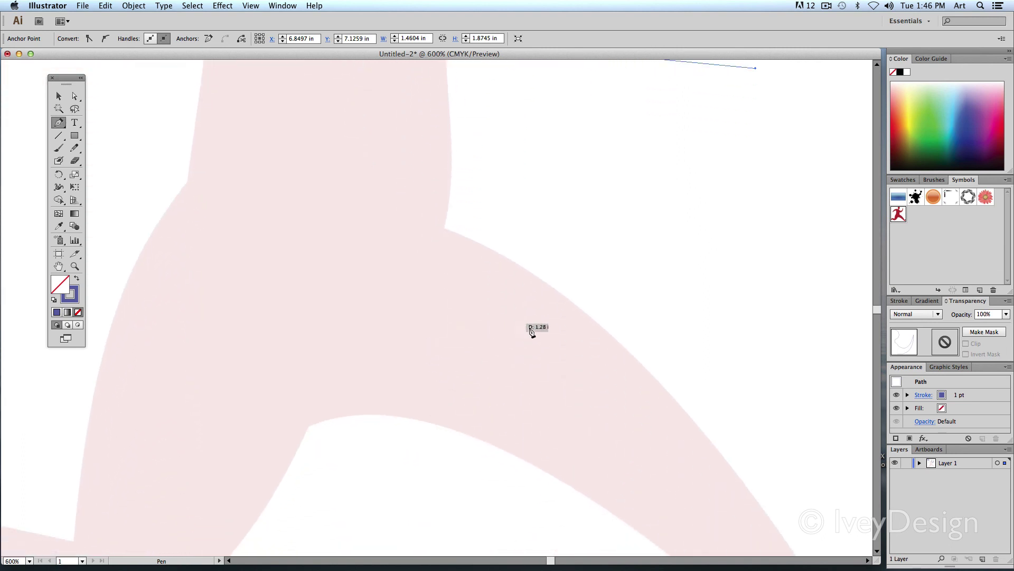
scroll(353, 373, "up", 12)
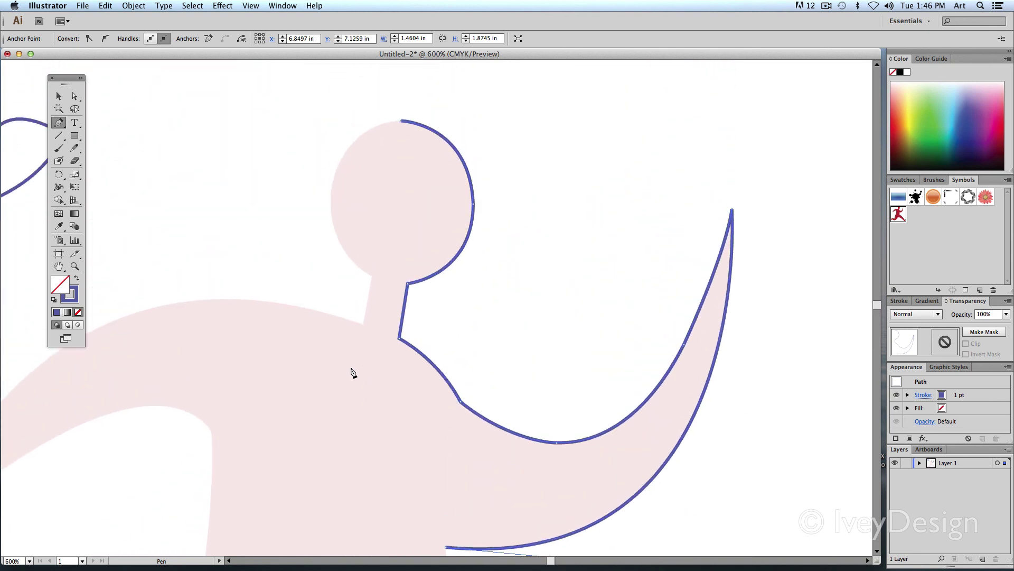